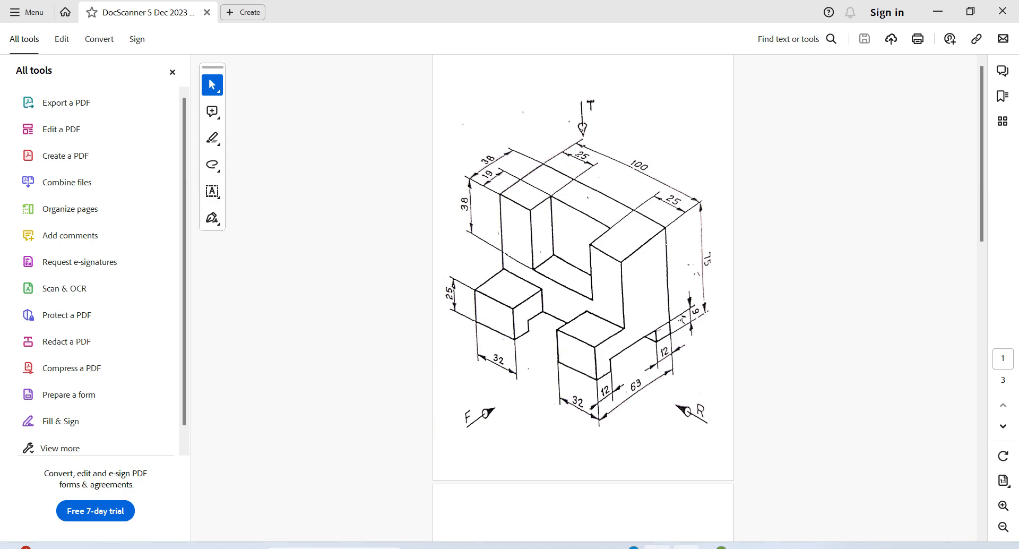
Switch to SOLIDWORKS, create a new part document and set its unit system to MMGS
left_click(745, 547)
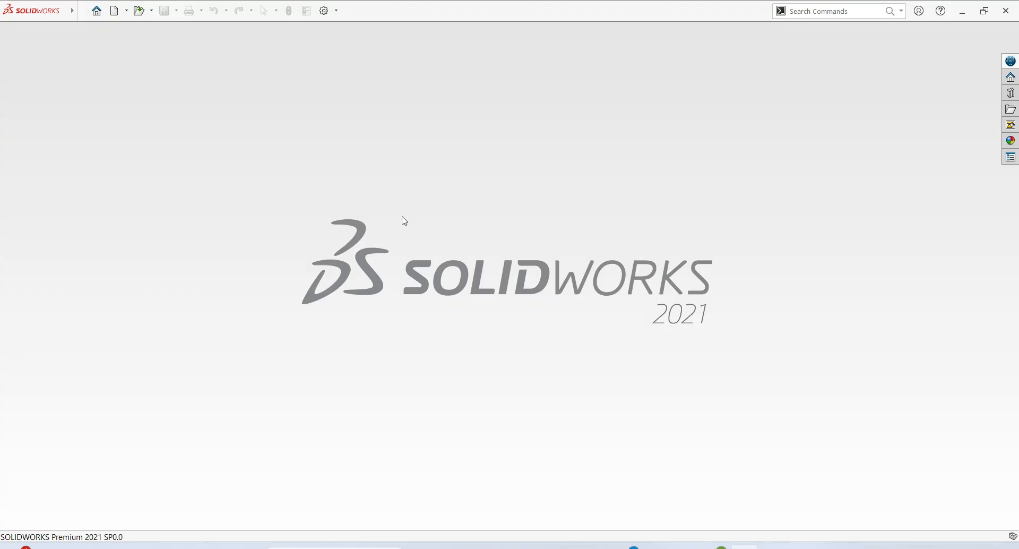
left_click(79, 11)
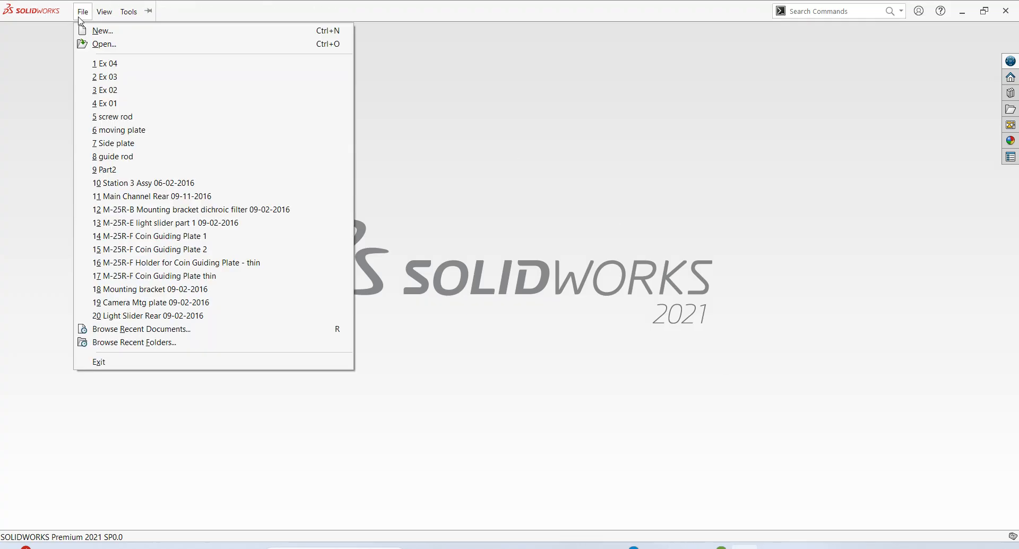
left_click(91, 30)
left_click(427, 416)
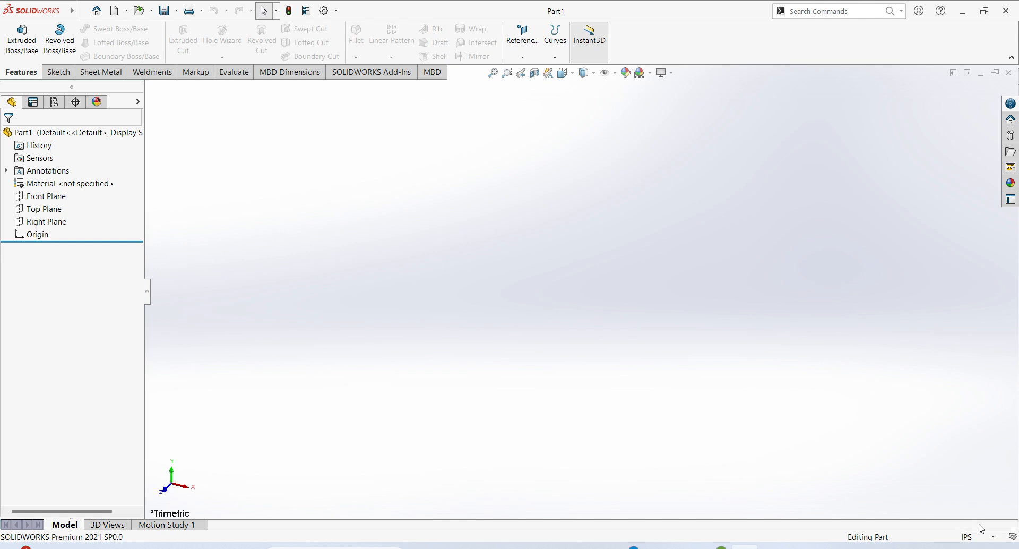
left_click(991, 536)
left_click(964, 488)
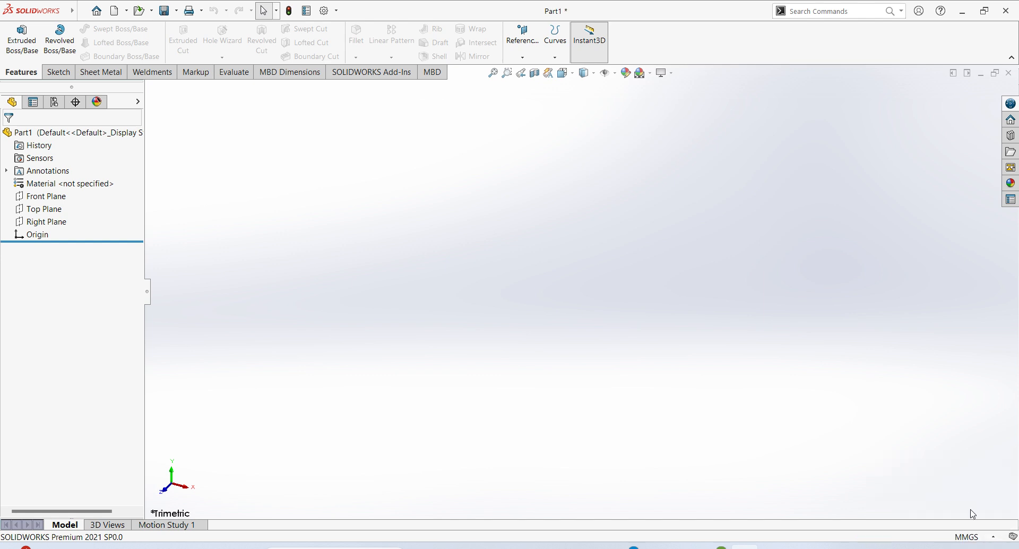
Start an Extruded Boss/Base sketch on the Front Plane and orient the view normal to the sketch, seen from the back
left_click(22, 39)
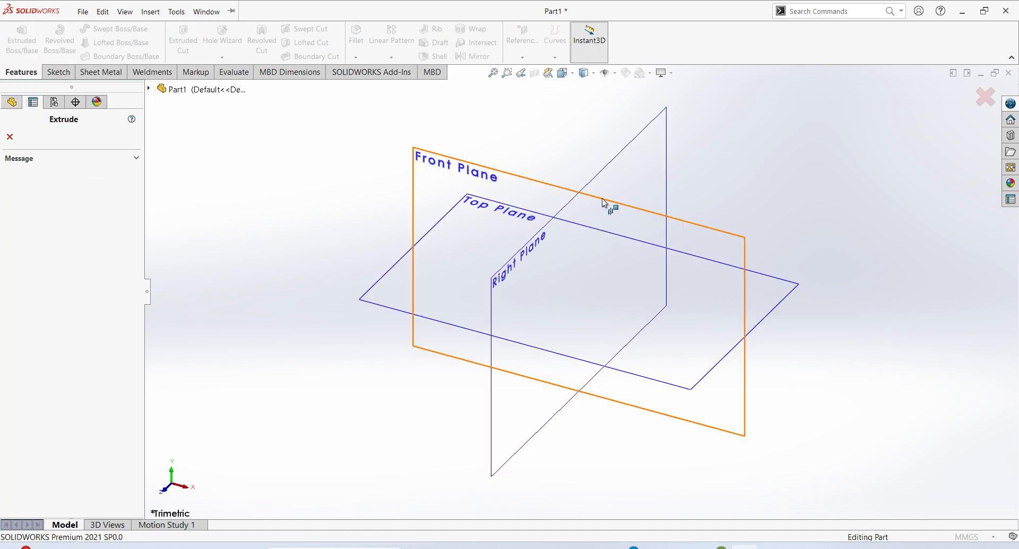
left_click(602, 198)
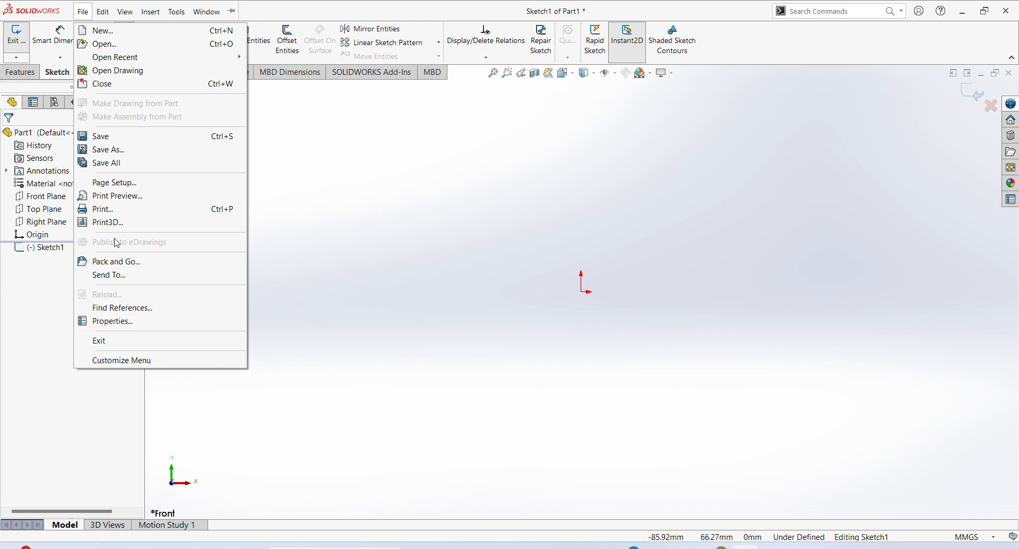
left_click(51, 251)
left_click(51, 250)
left_click(73, 231)
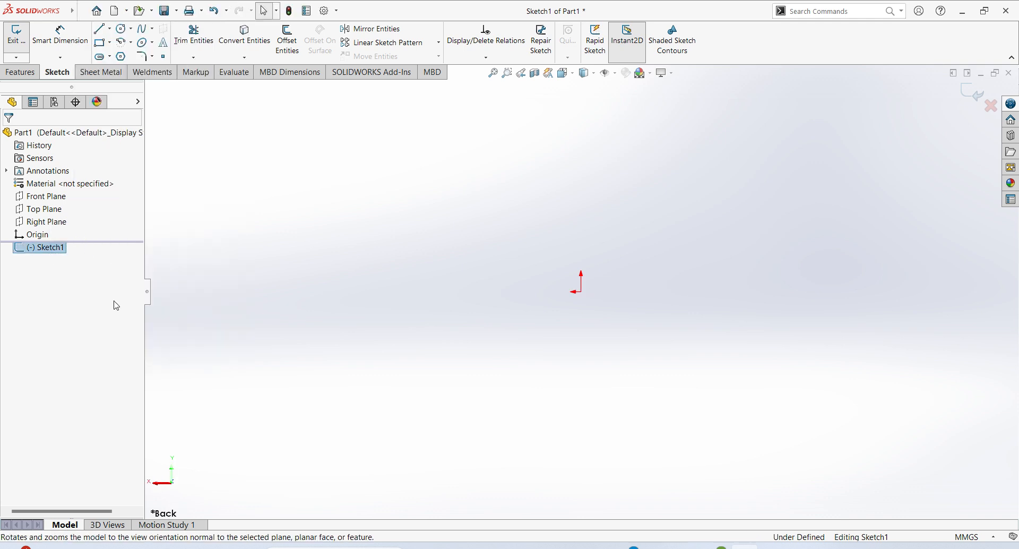
Sketch a corner rectangle about 87 mm wide and 70 mm high, starting at the origin
left_click(100, 43)
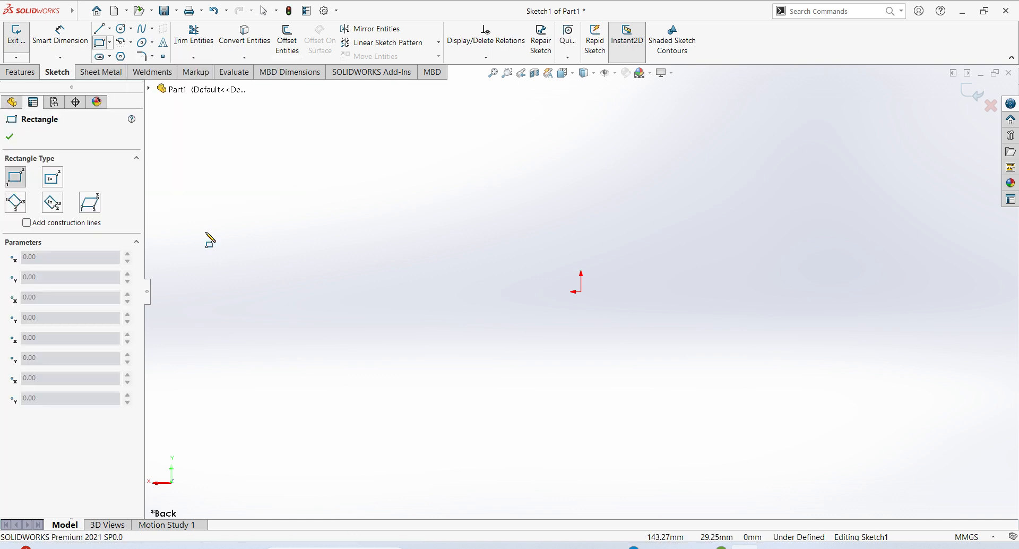
left_click(581, 291)
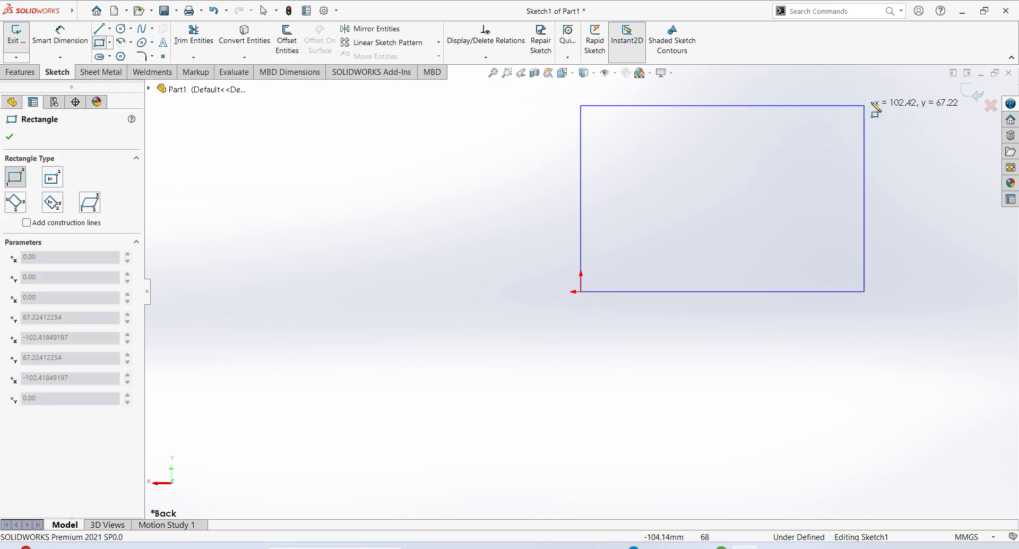
left_click(822, 98)
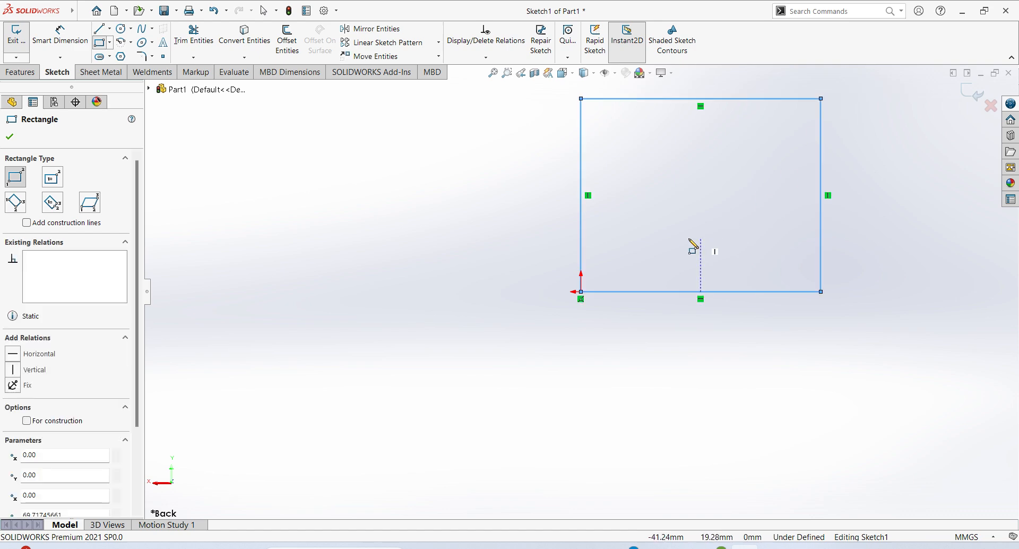
scroll(667, 248, "up", 1)
scroll(693, 137, "down", 3)
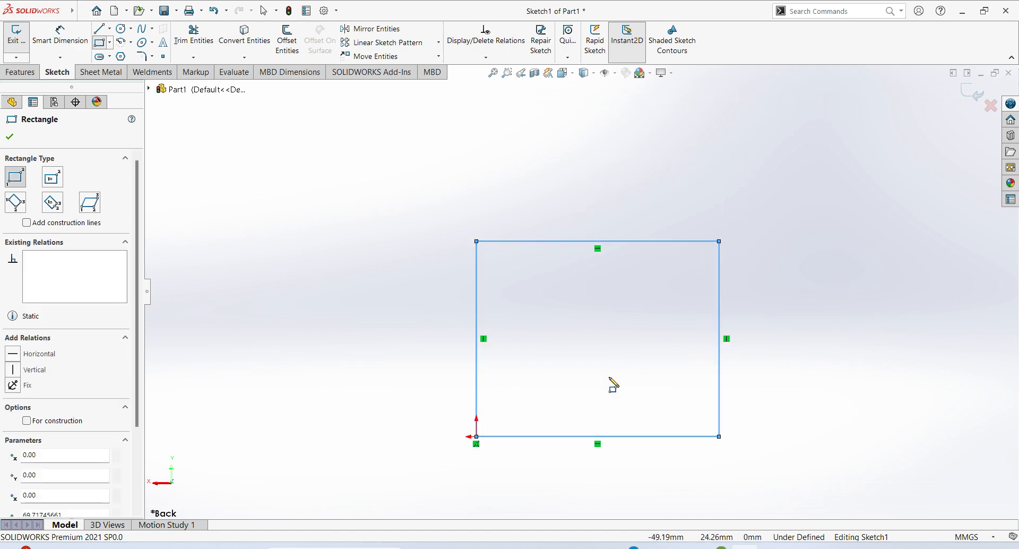
Dimension the rectangle's bottom edge to 63 mm
left_click(60, 35)
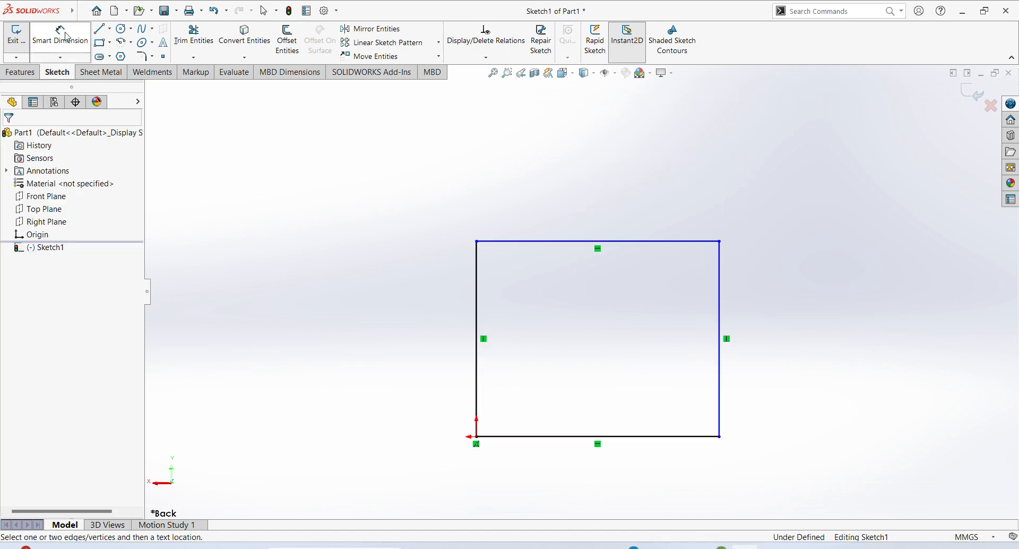
left_click(564, 438)
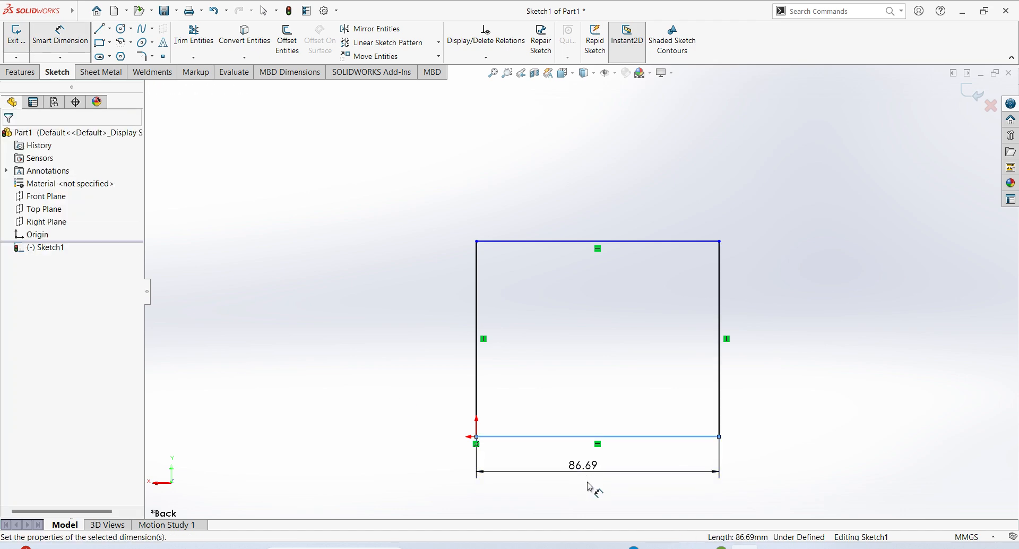
left_click(587, 480)
type("63")
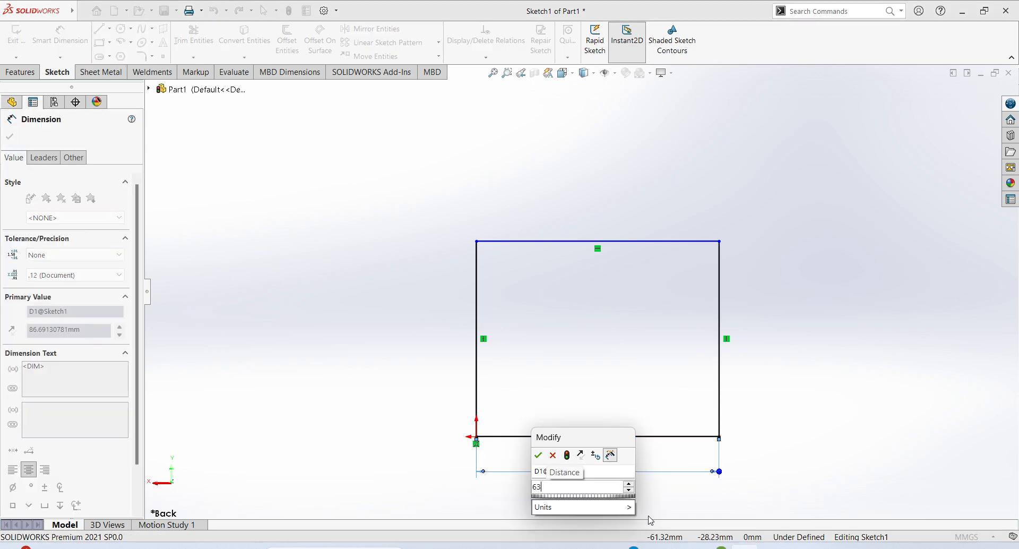
key("Return")
Dimension the rectangle's right edge to a height of 75 mm
left_click(720, 402)
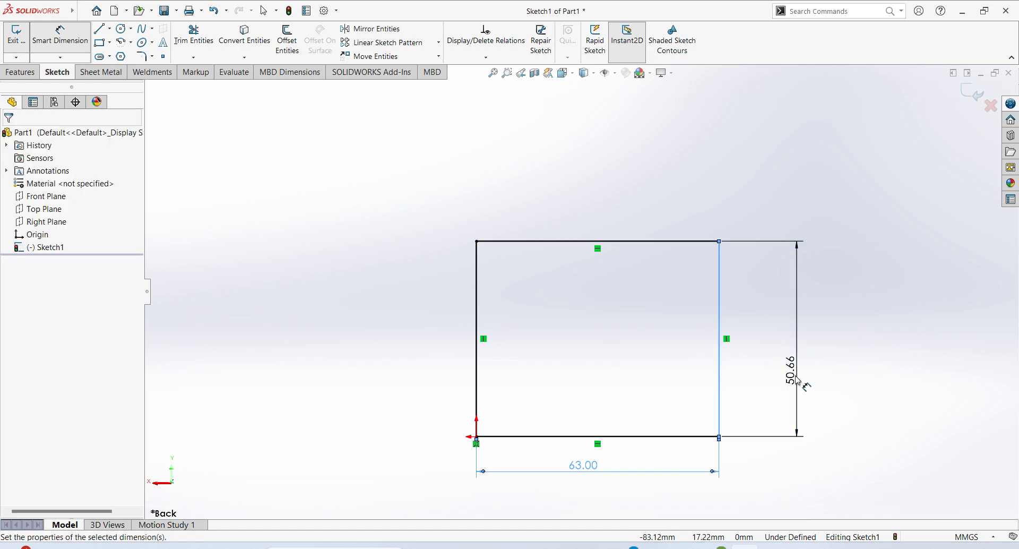
left_click(797, 426)
type("7")
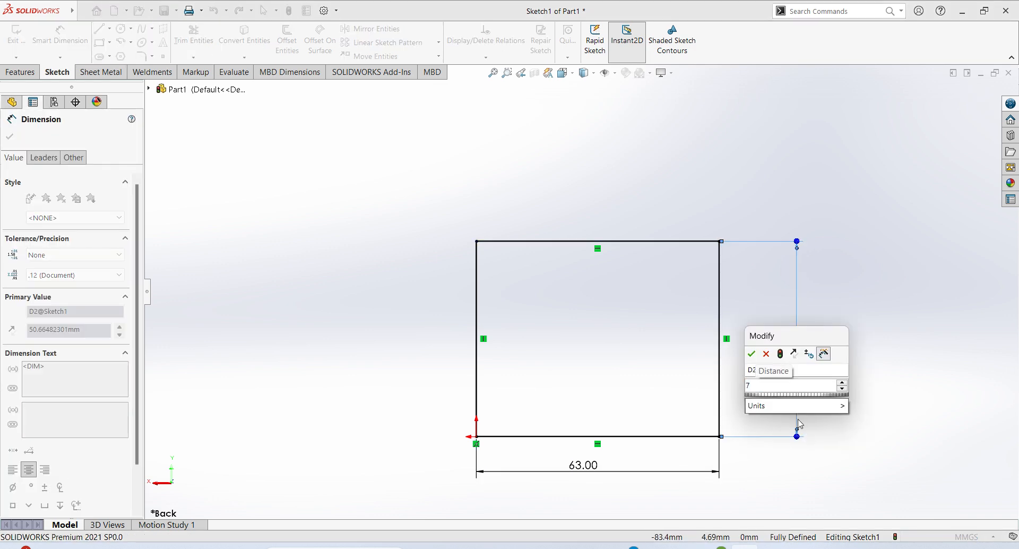
type("3")
key("BackSpace")
type("5")
key("Return")
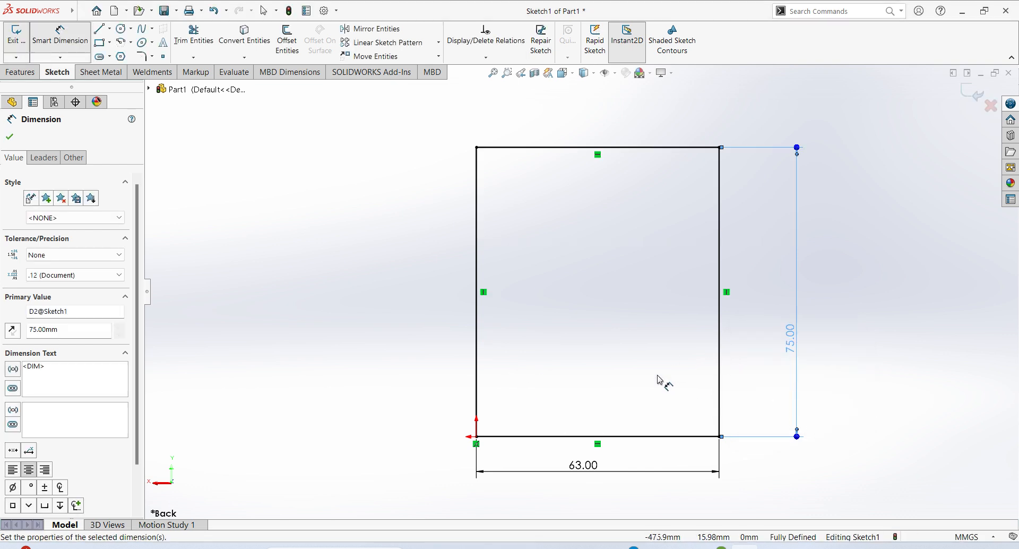
Sketch a horizontal line about 23 mm long inward from the rectangle's left edge, continued by a vertical line up to the top edge
scroll(658, 376, "up", 1)
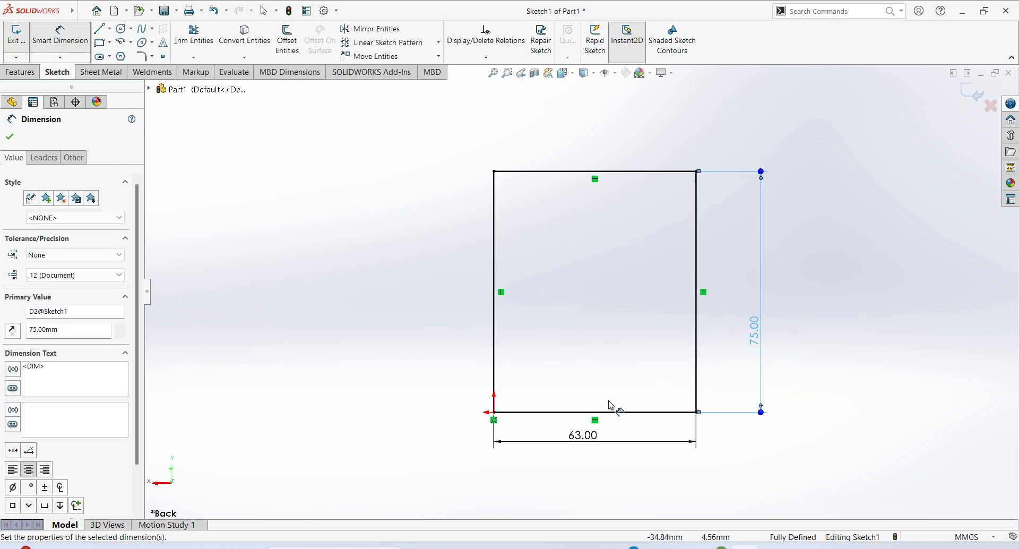
left_click(98, 29)
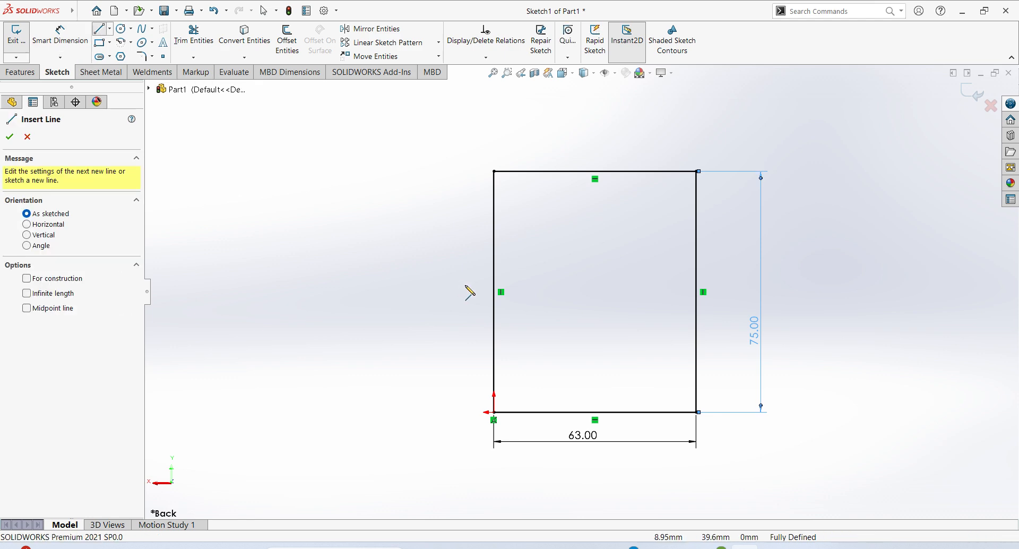
left_click(493, 336)
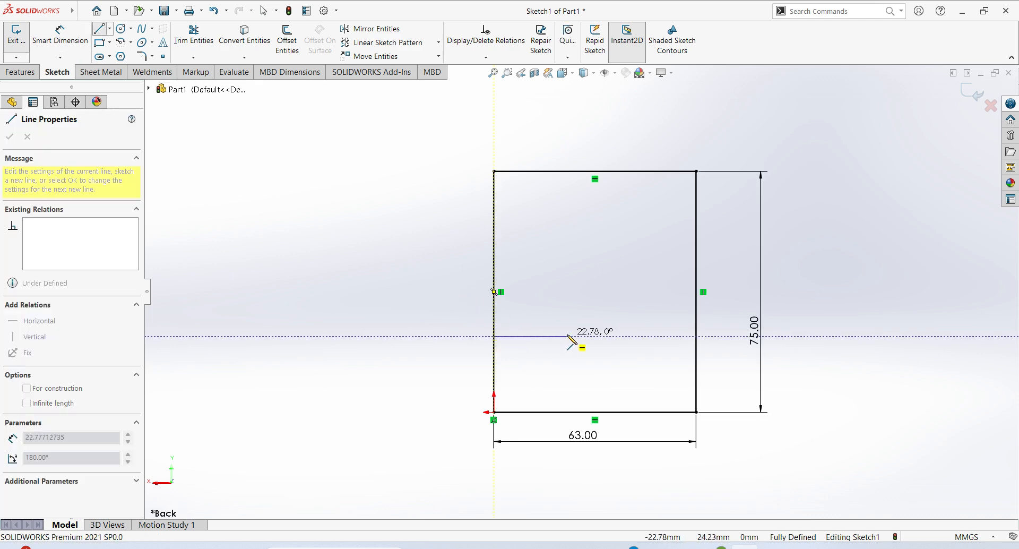
left_click(566, 336)
left_click(566, 170)
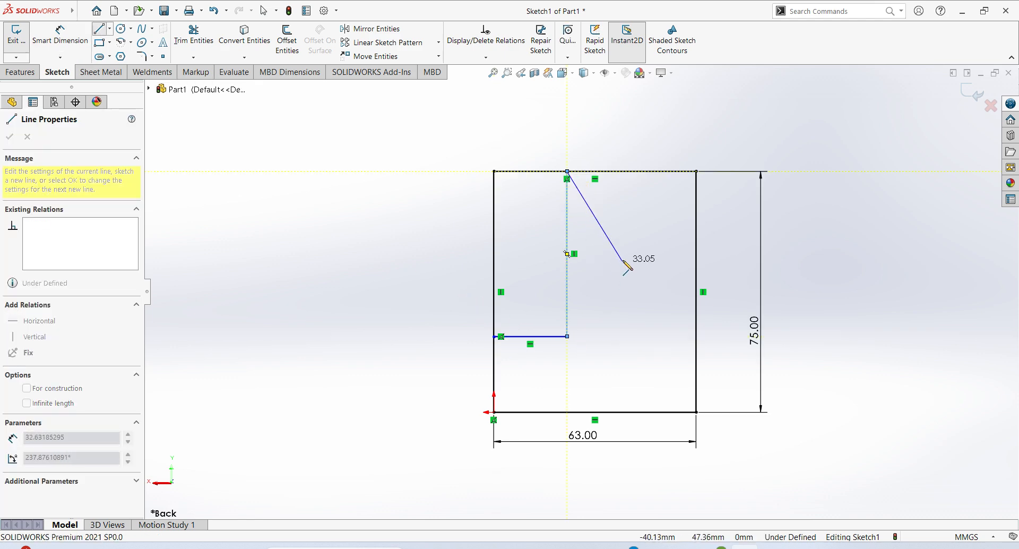
key("Escape")
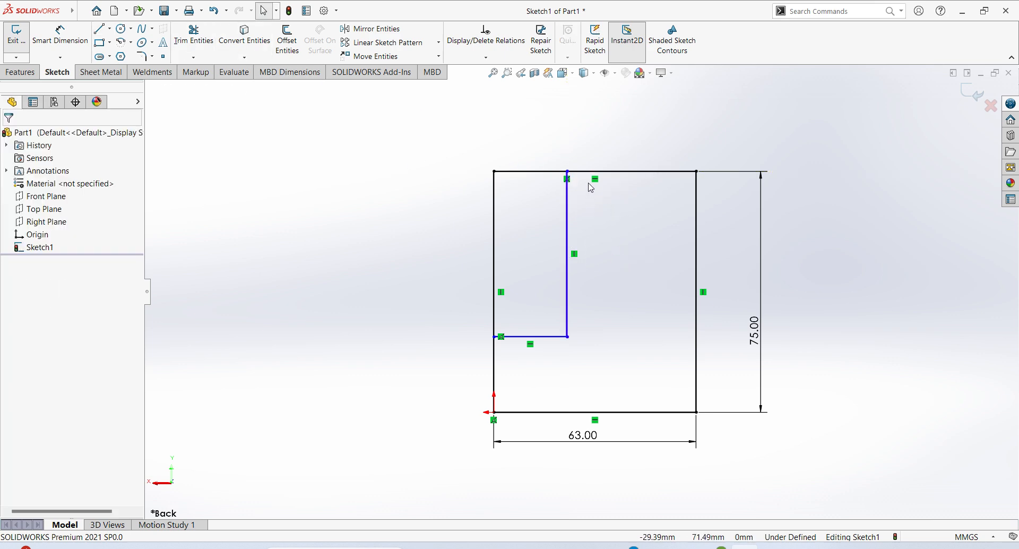
Try trimming the rectangle's right edge and undo that trim
left_click(194, 36)
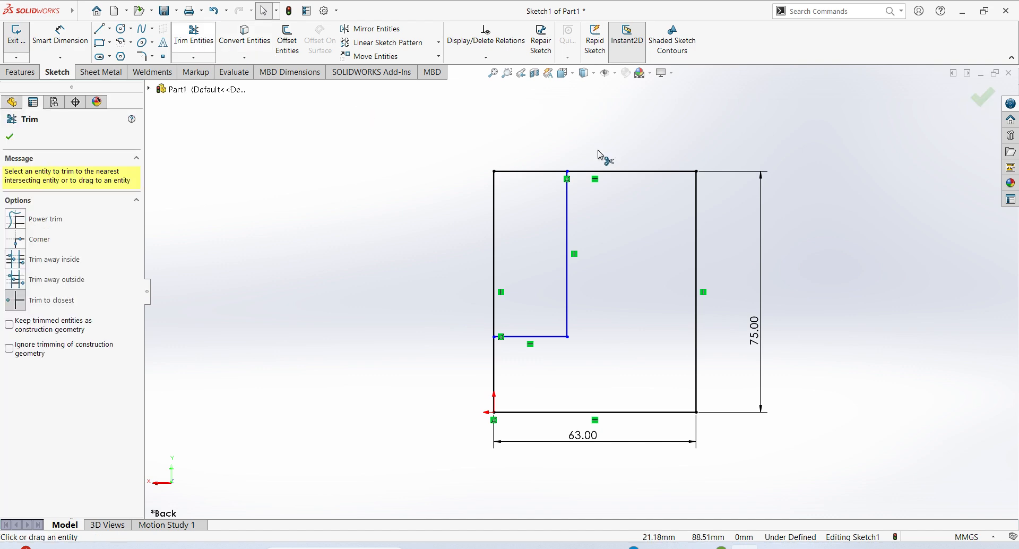
left_click_drag(708, 214, 589, 232)
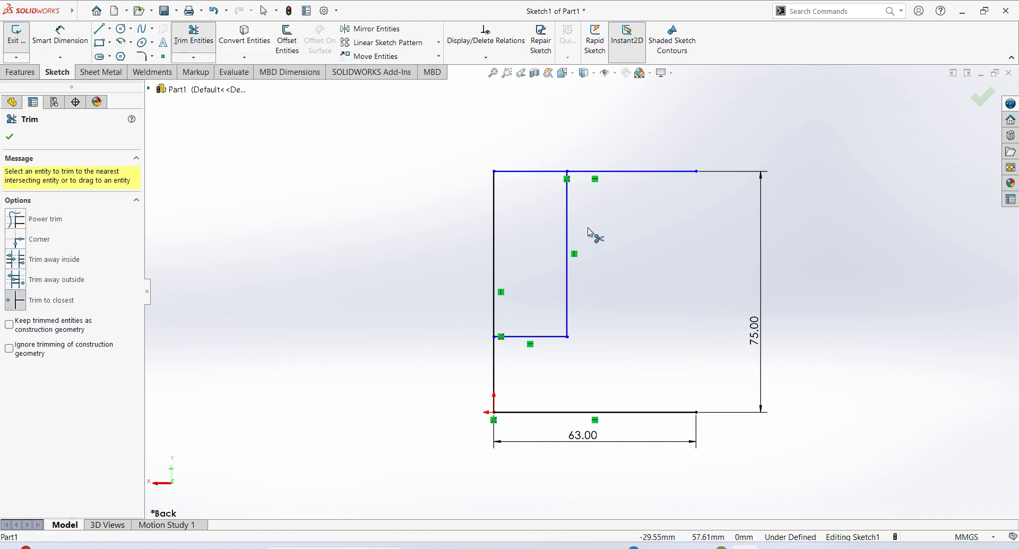
key("Escape")
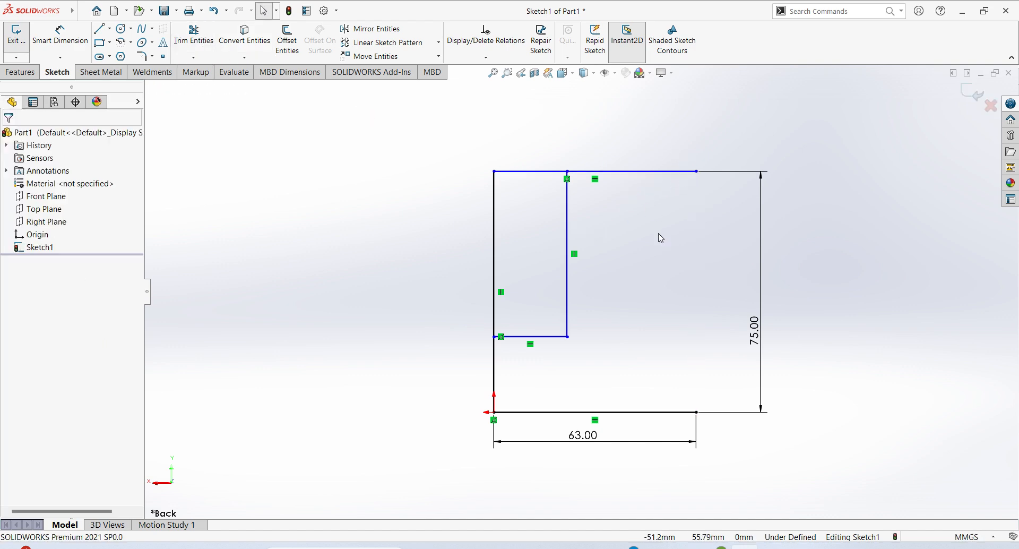
key("ctrl+z")
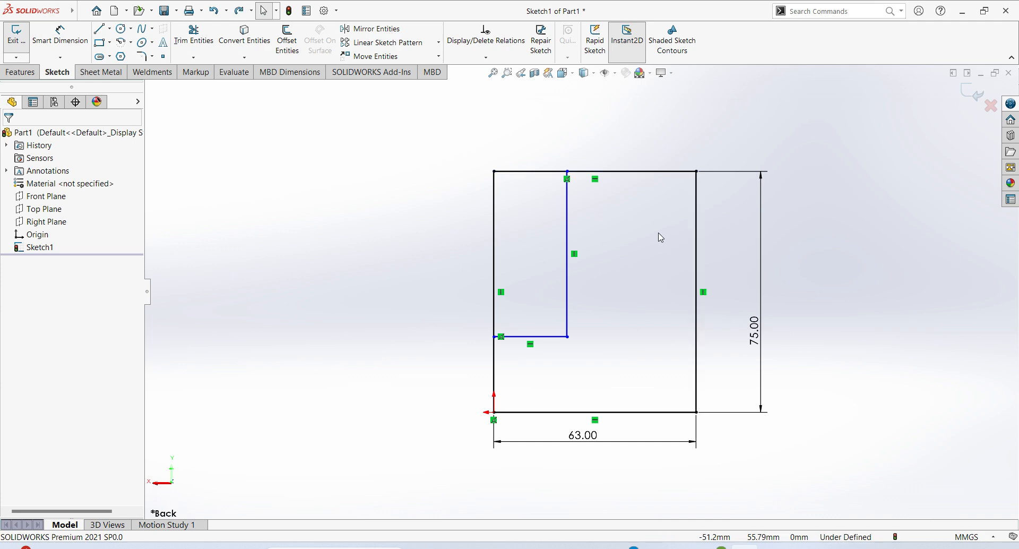
Trim the outer segments at the rectangle's upper-left corner to leave an L-shaped profile
left_click(194, 36)
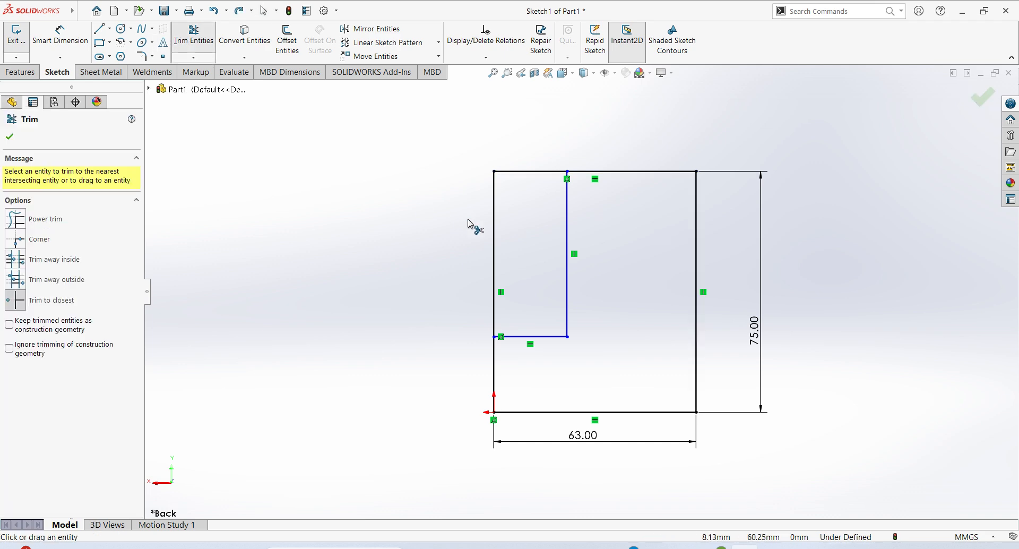
left_click(526, 171)
left_click(493, 235)
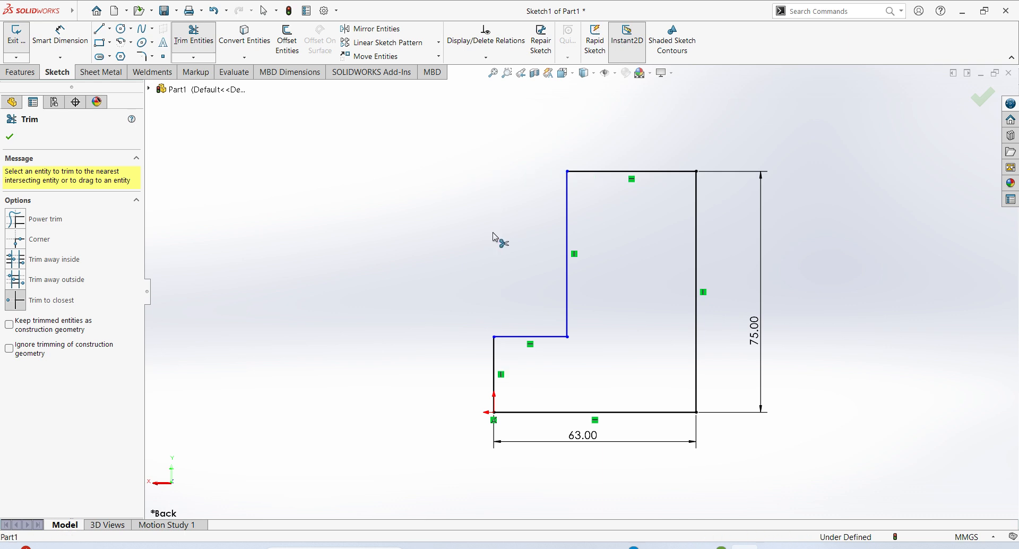
Dimension the height of the profile's lower step above the bottom edge to 25 mm
left_click(60, 37)
left_click(547, 412)
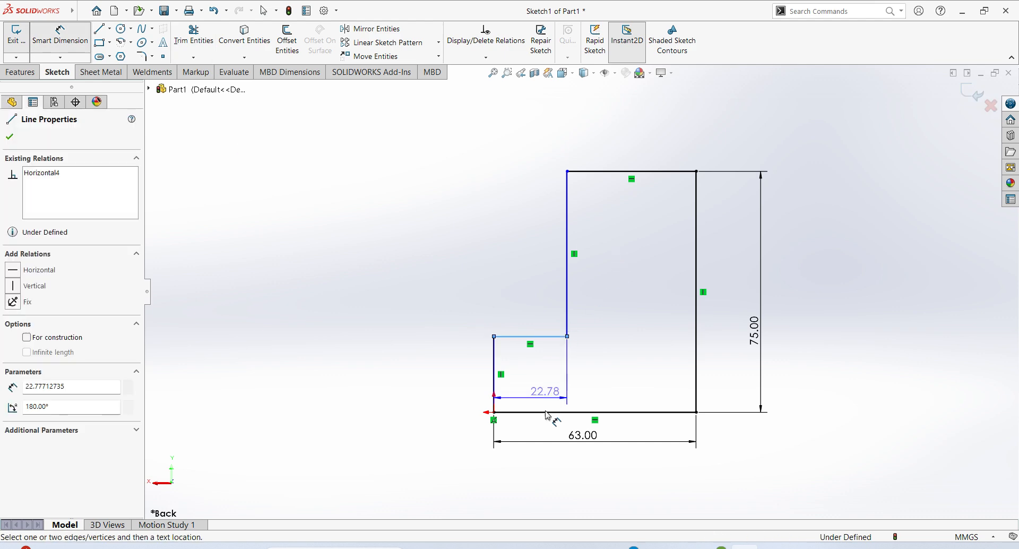
left_click(544, 412)
left_click(447, 377)
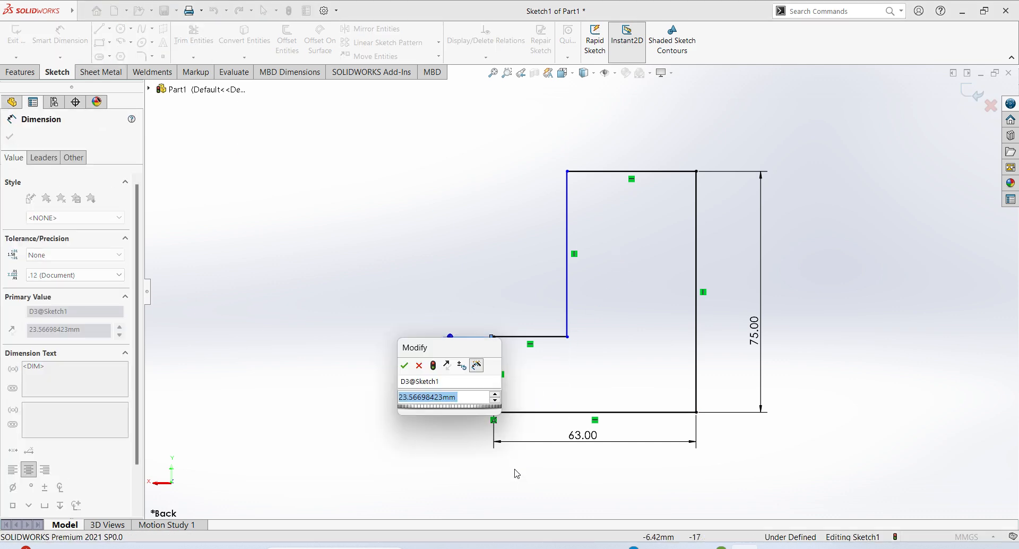
type("25")
key("Return")
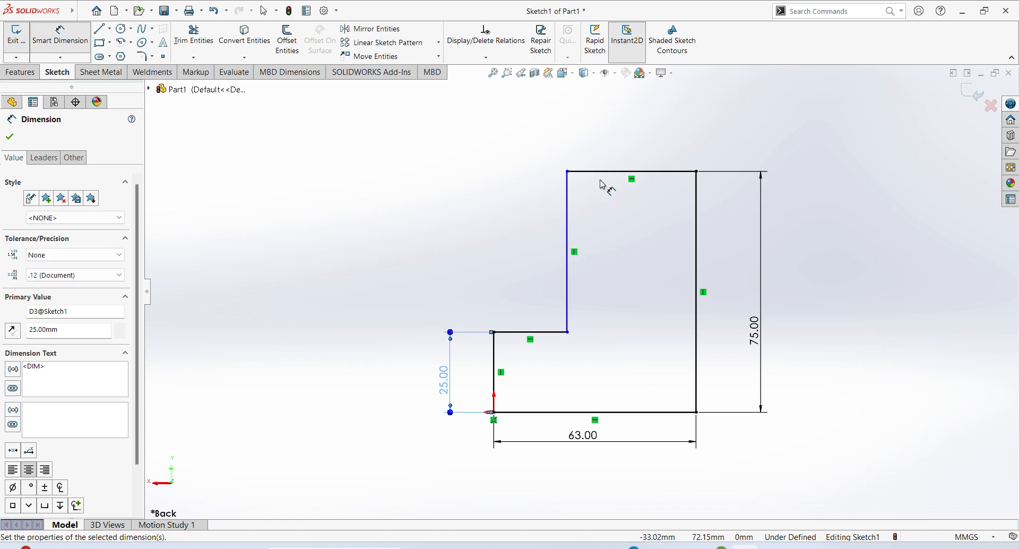
Dimension the profile's top edge to 38 mm
left_click(603, 177)
left_click(605, 145)
type("38")
key("Return")
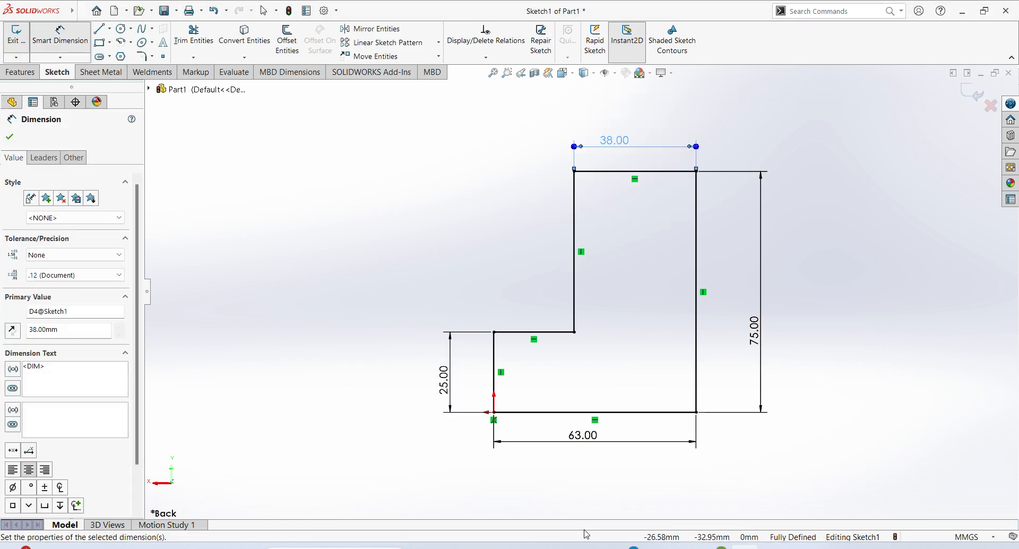
Consult the PDF drawing for the overall length, then extrude the L-shaped profile as a Blind boss 100 mm deep
key("alt+Tab")
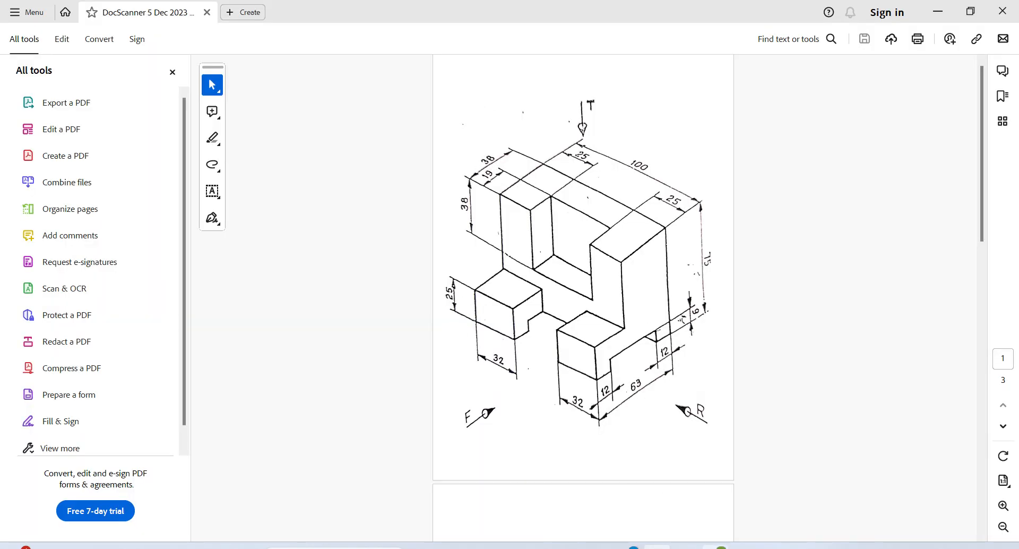
key("alt+Tab")
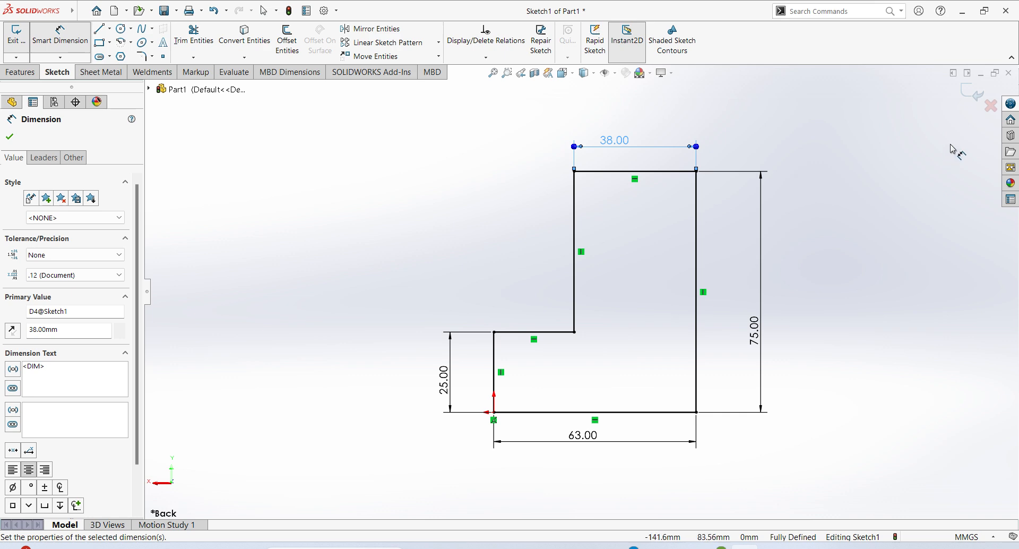
left_click(970, 96)
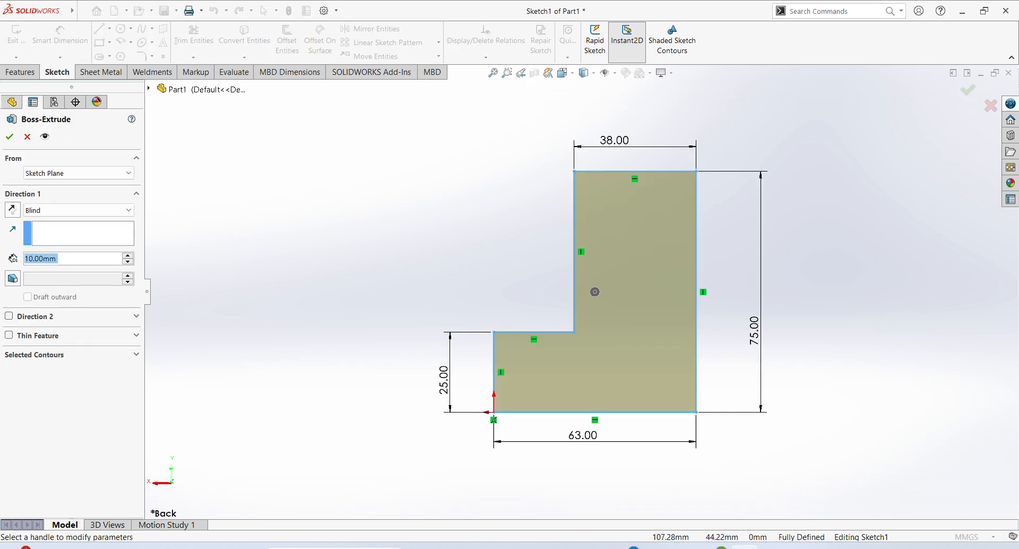
type("100")
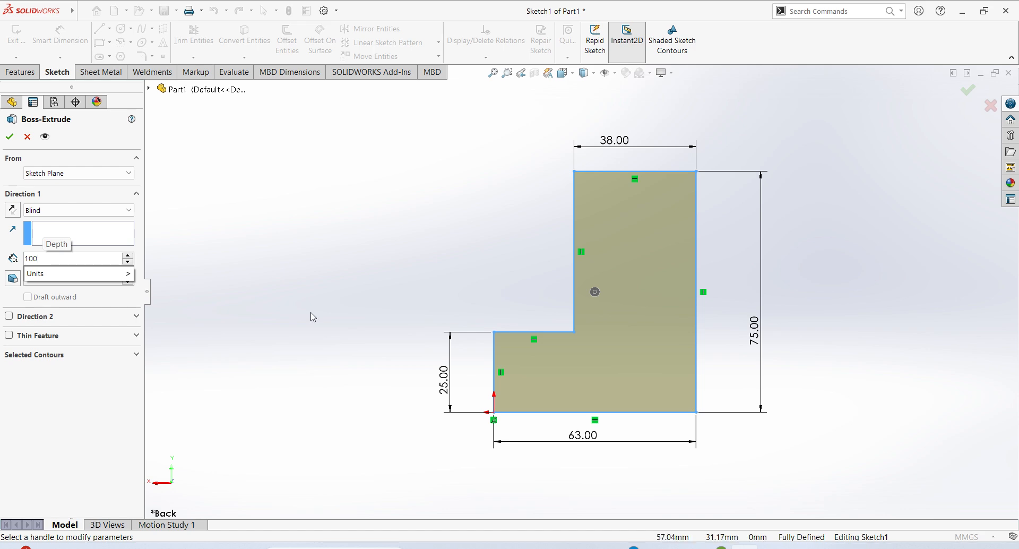
key("Return")
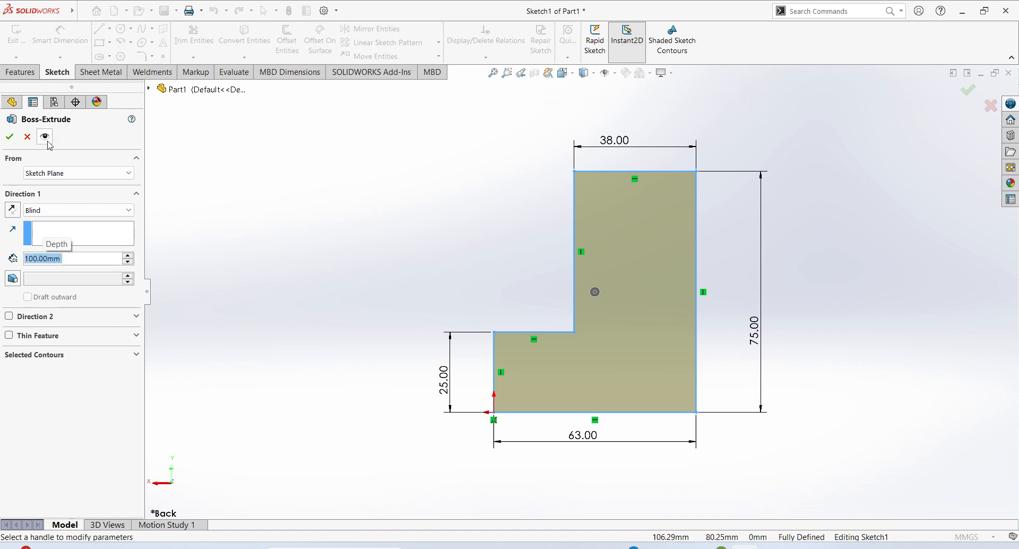
left_click(9, 137)
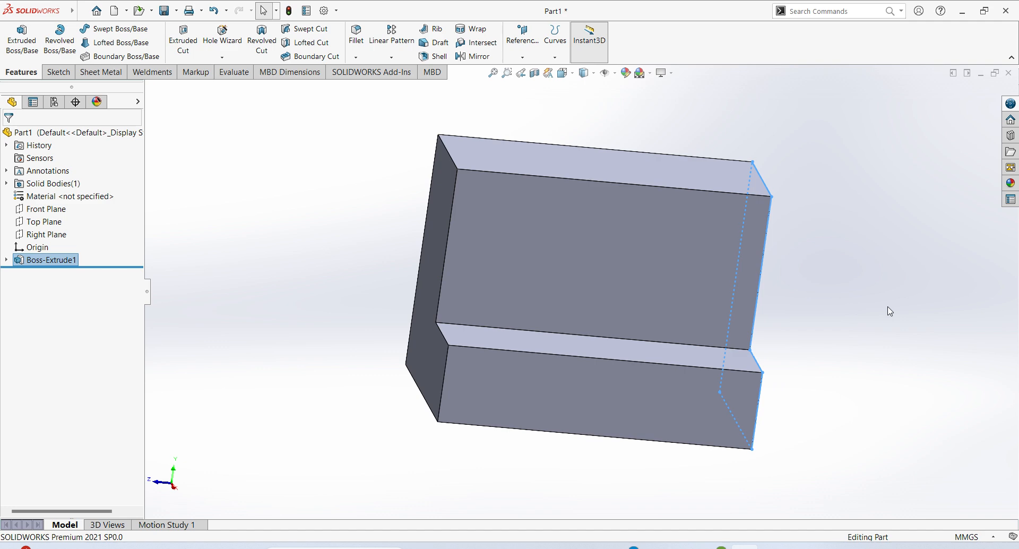
middle_click_drag(759, 328, 631, 291)
middle_click_drag(651, 400, 640, 392)
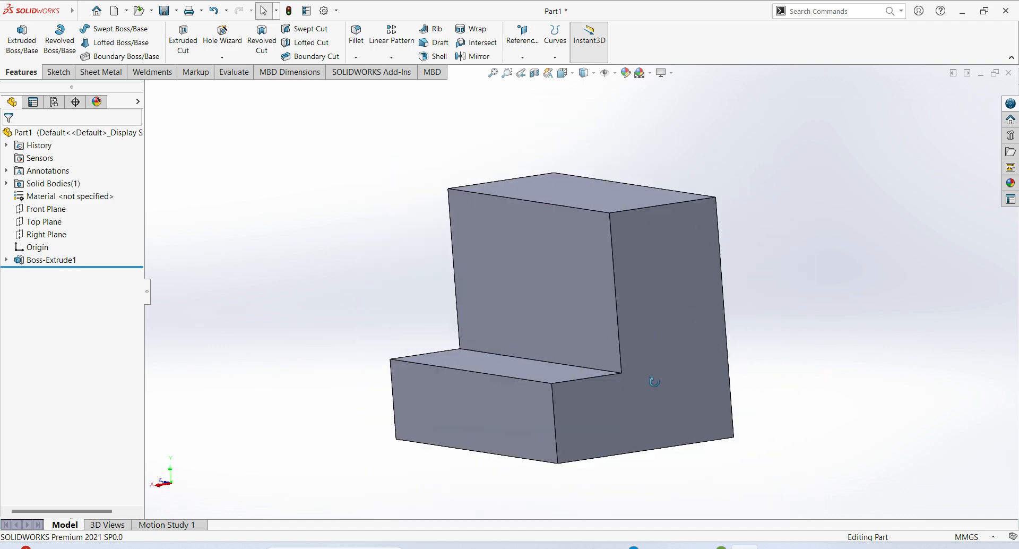
scroll(641, 387, "up", 1)
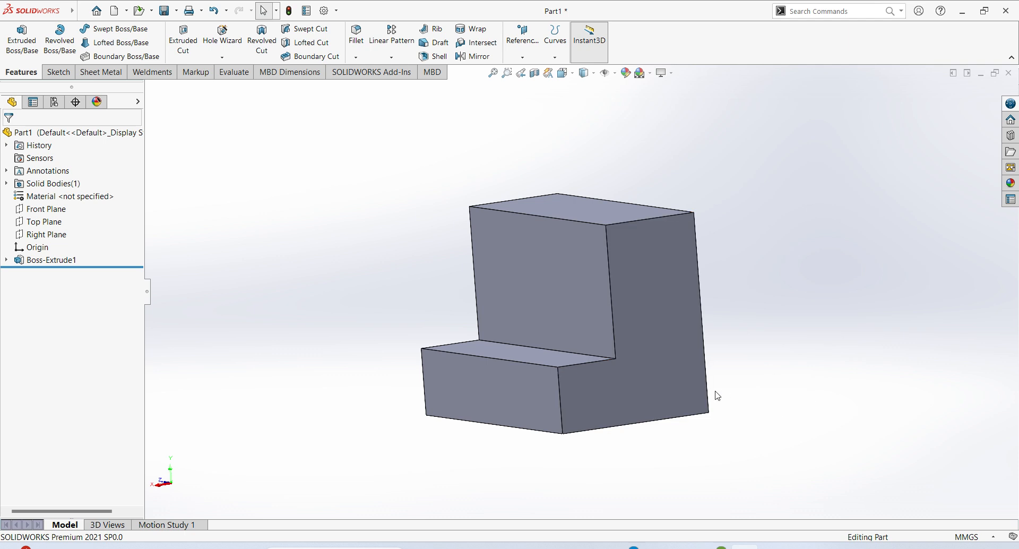
Check the PDF drawing, then sketch a rectangle about 14 mm high on the L-shaped end face, standing on its bottom edge
left_click(657, 547)
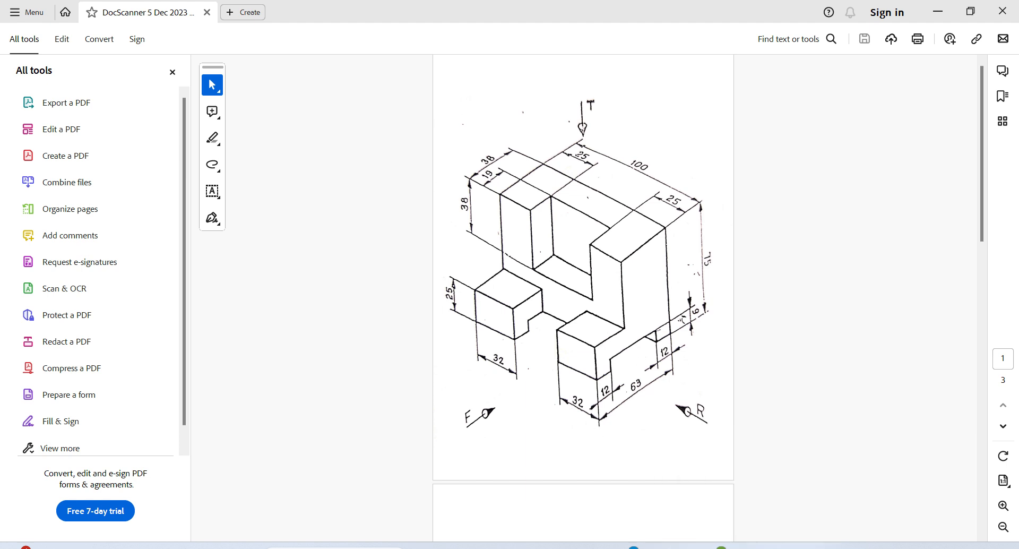
left_click(744, 547)
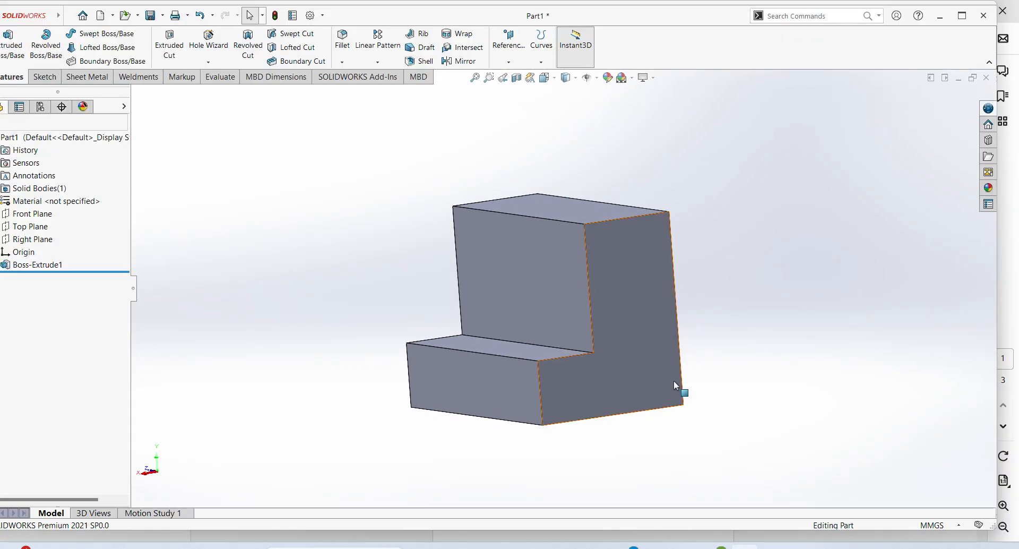
left_click(630, 374)
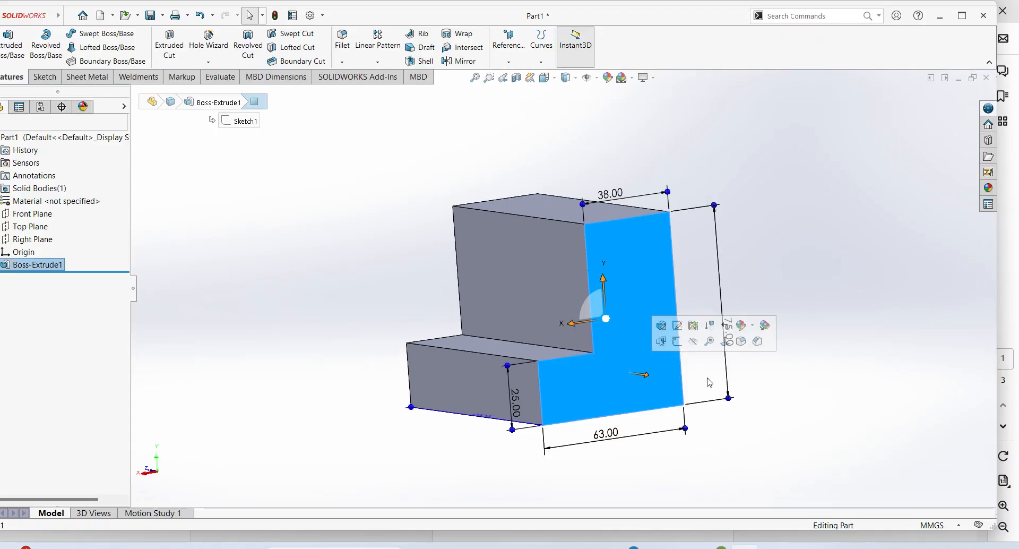
left_click(677, 347)
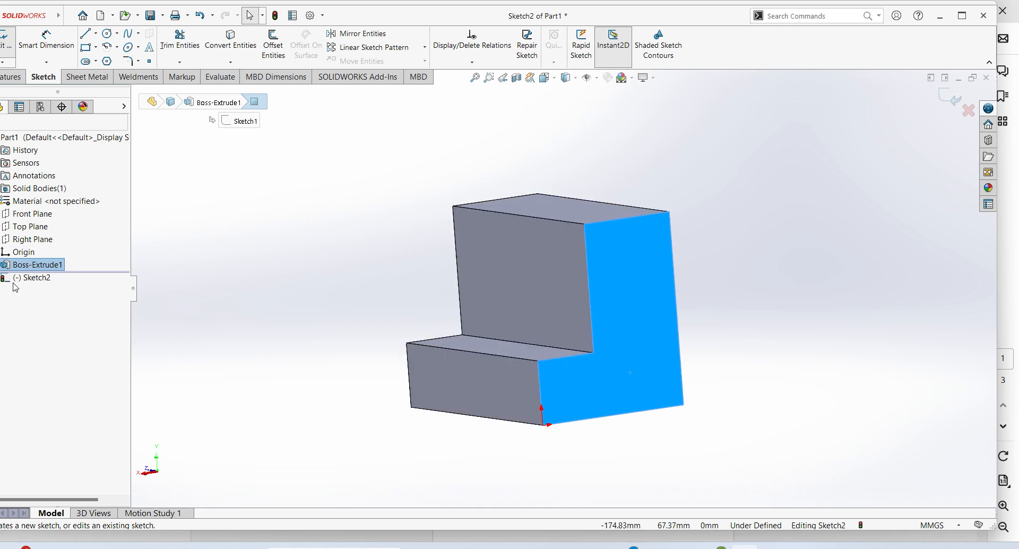
left_click(29, 277)
left_click(50, 261)
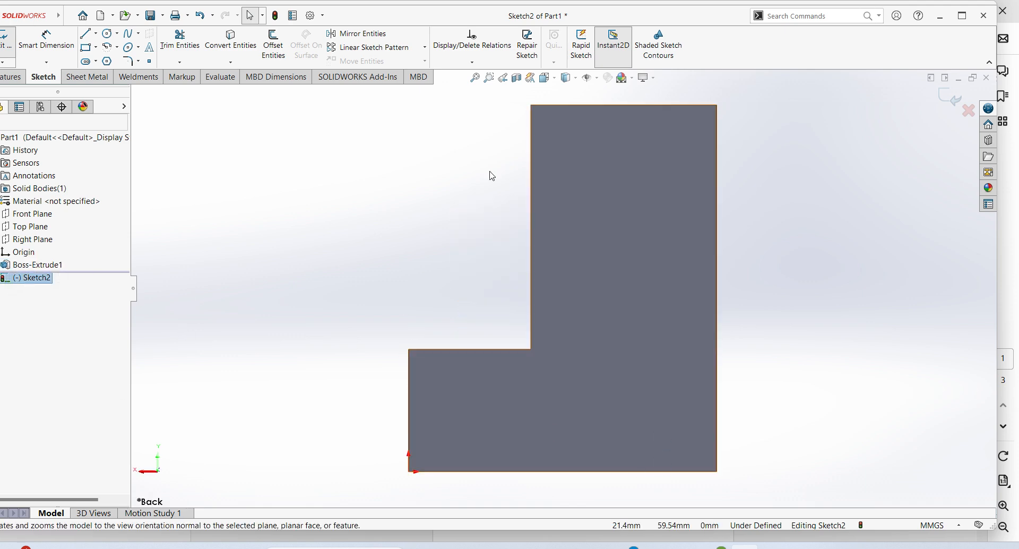
left_click(84, 51)
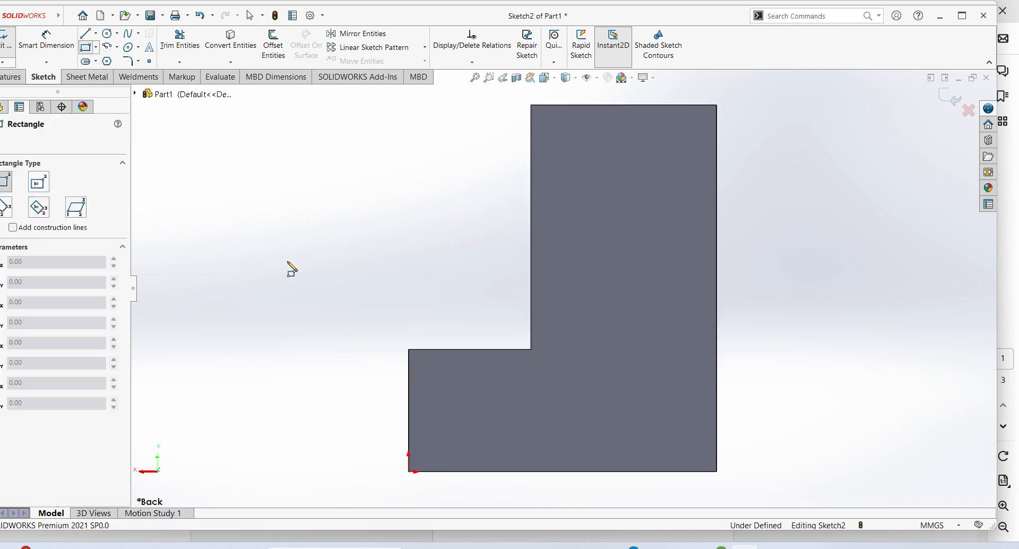
left_click(481, 471)
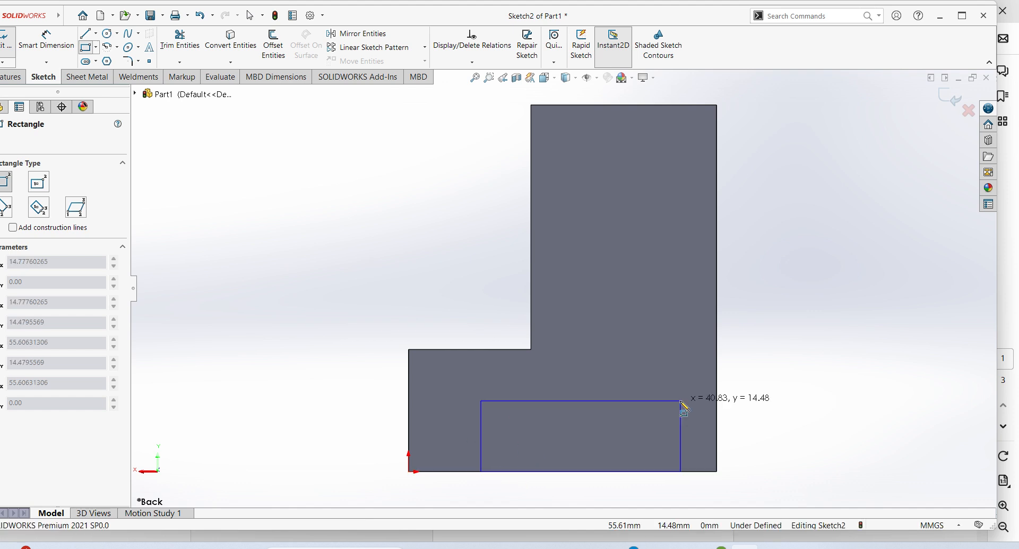
left_click(635, 405)
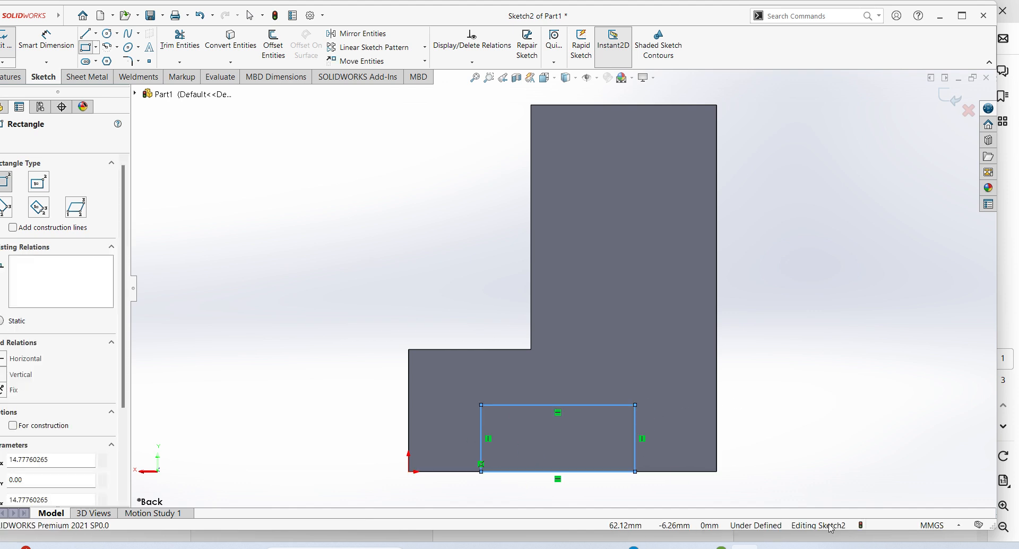
Dimension the rectangle's height to 9 mm
left_click(46, 38)
left_click(636, 441)
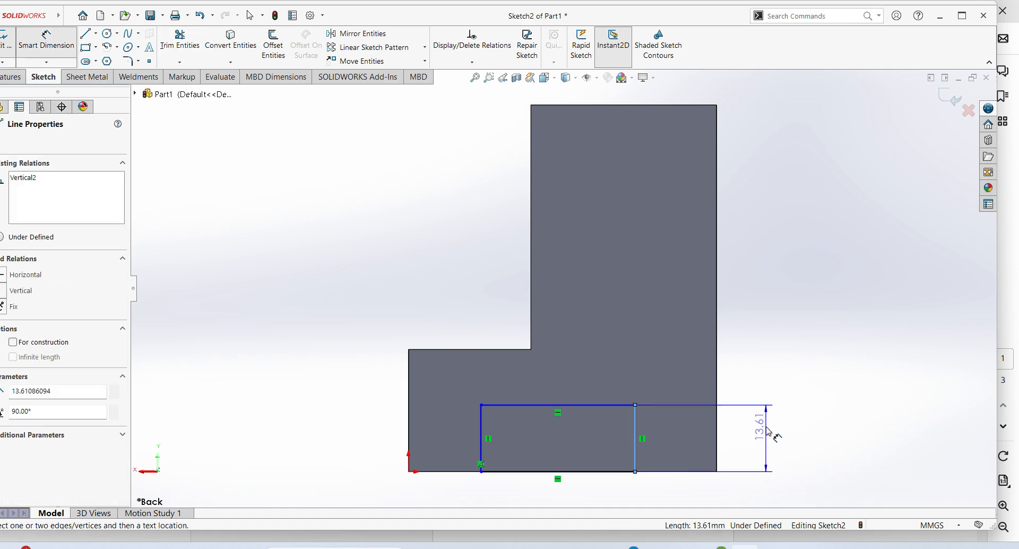
left_click(764, 441)
type("9")
key("Return")
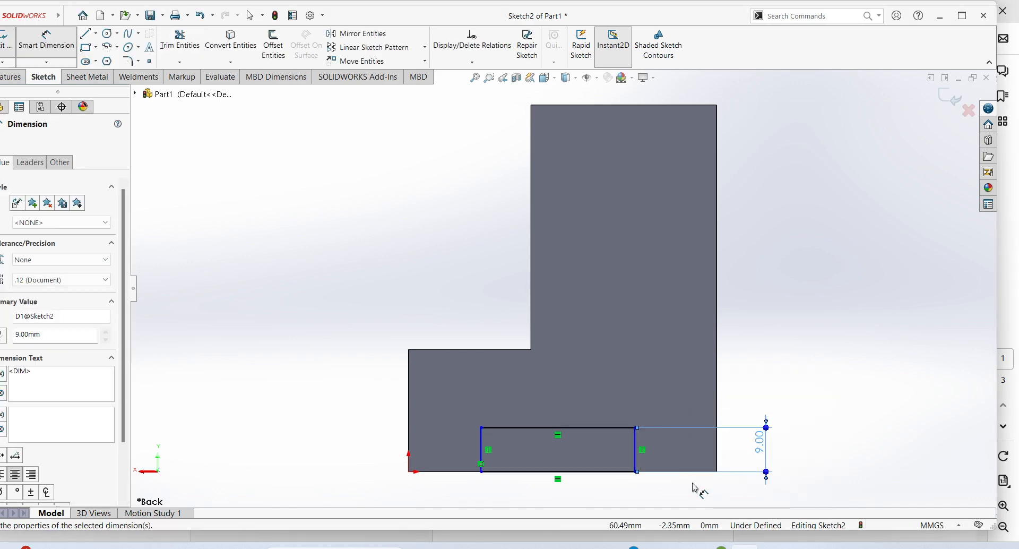
Dimension the distance from the rectangle's right side to the end face's tall outer edge to 12 mm
left_click(636, 462)
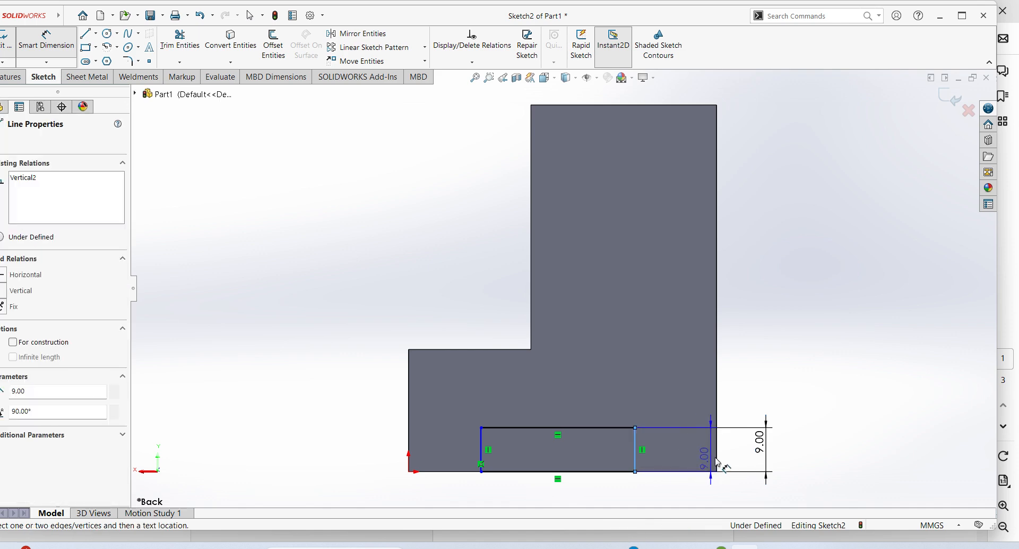
left_click(716, 461)
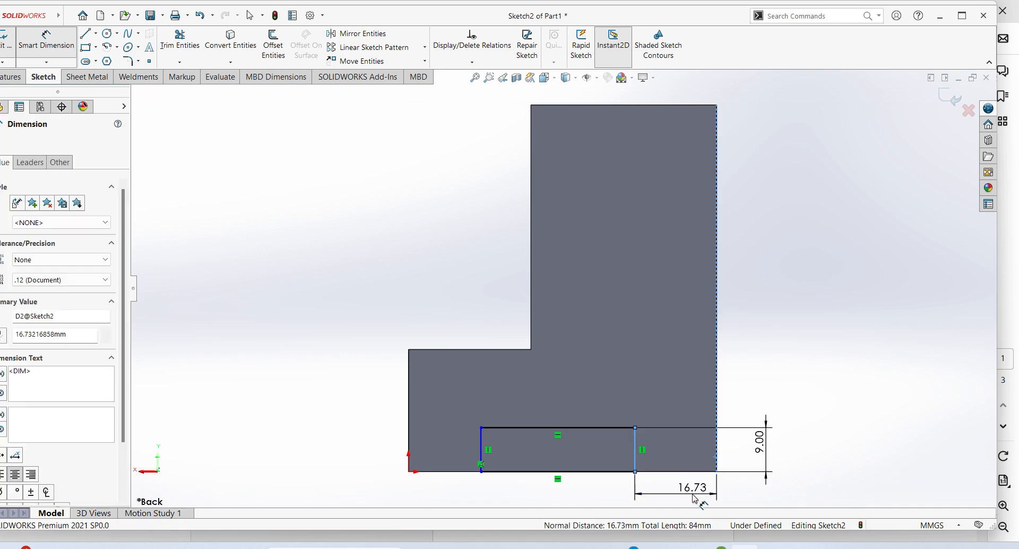
left_click(694, 492)
type("12")
key("Return")
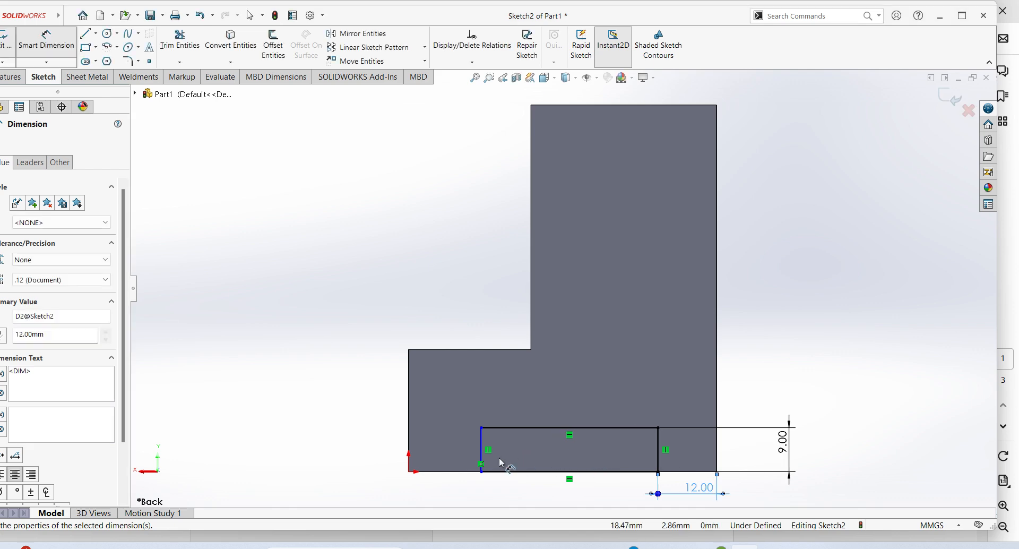
Dimension the distance from the rectangle's left side to the lower step's outer edge to 12 mm
left_click(483, 460)
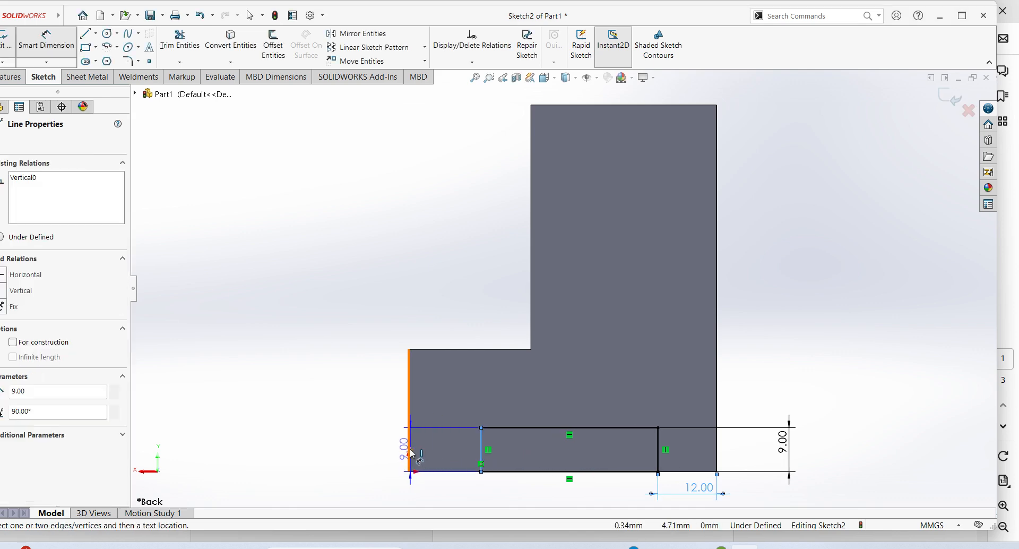
left_click(409, 451)
left_click(432, 494)
type("12")
key("Return")
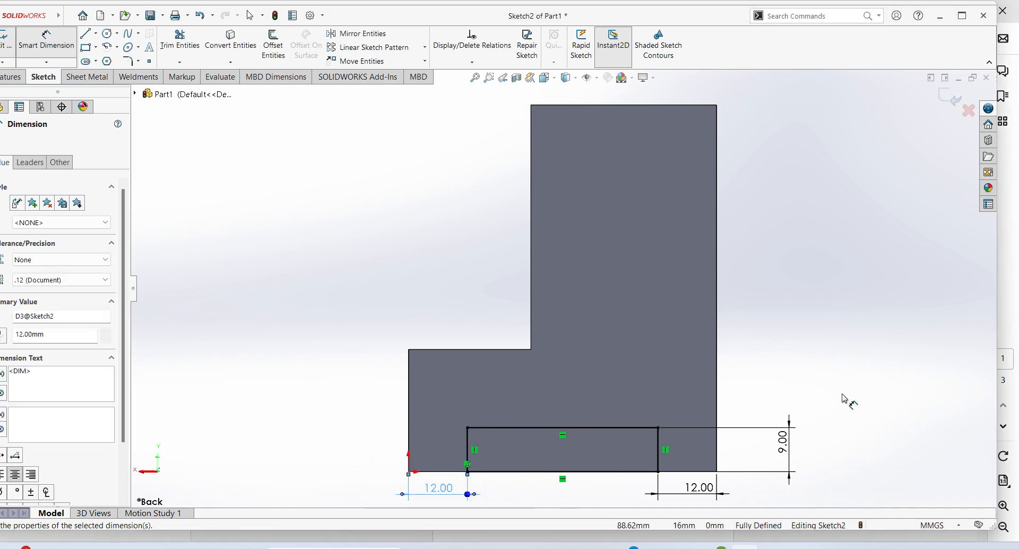
Close the rectangle sketch and cut it with Extruded Cut set to Through All, forming a channel along the underside
left_click(963, 17)
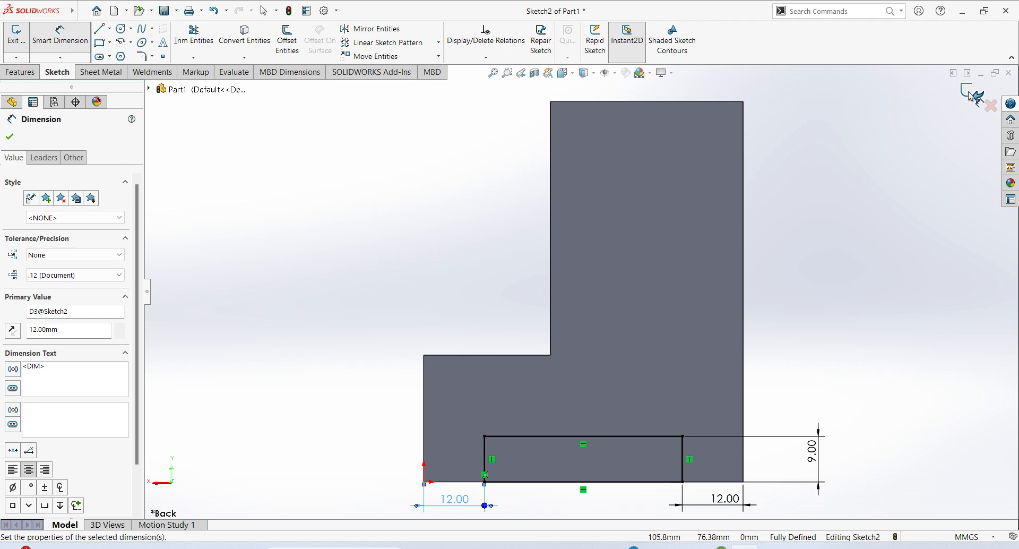
left_click(971, 95)
mouse_move(361, 268)
middle_mouse_down()
mouse_move(405, 255)
mouse_move(419, 294)
middle_mouse_up()
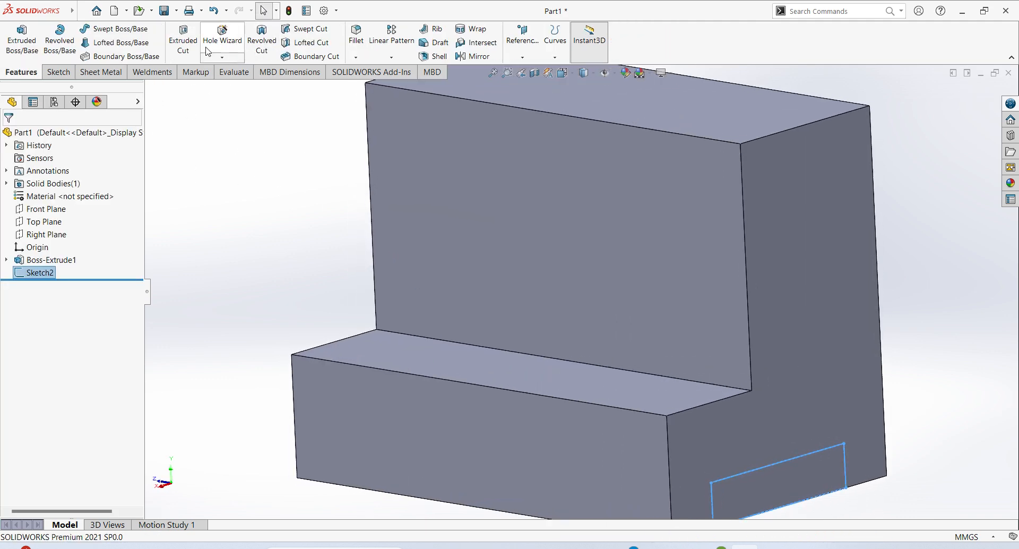
left_click(184, 42)
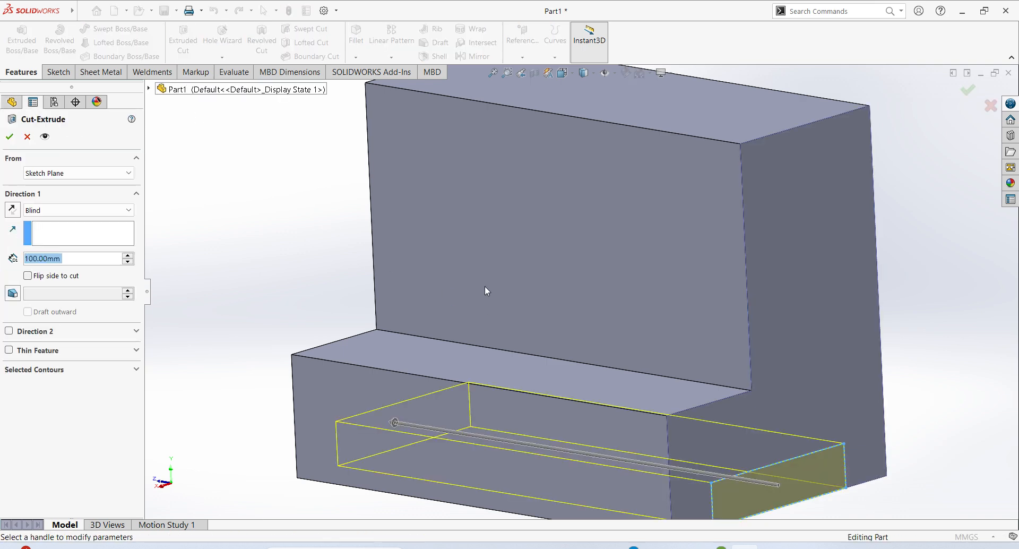
left_click(108, 211)
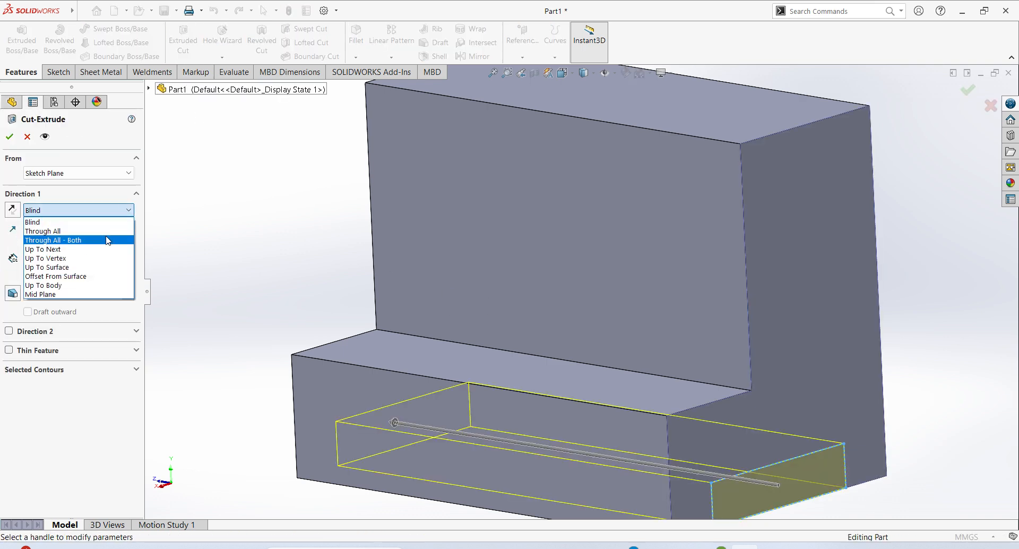
left_click(107, 231)
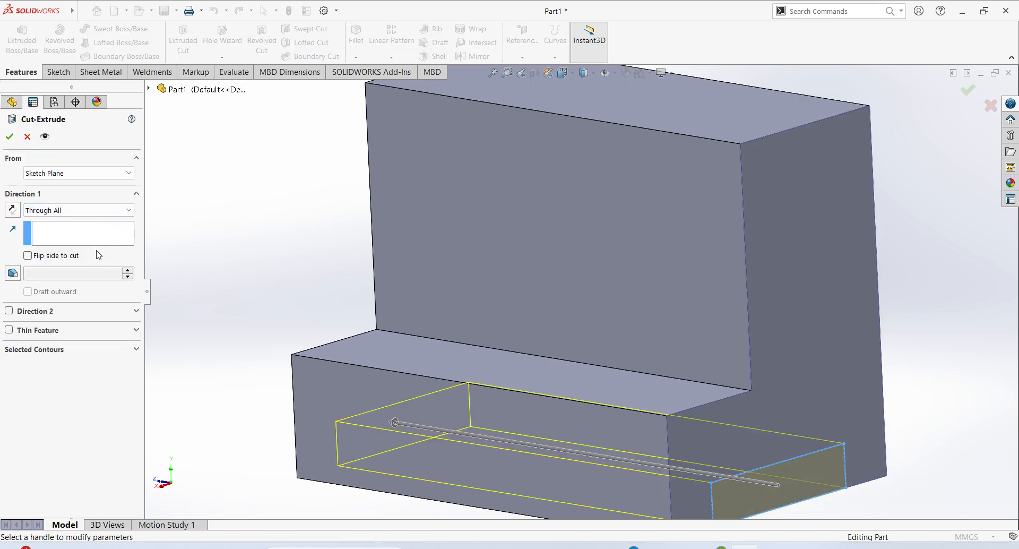
left_click(10, 136)
middle_click_drag(302, 244, 273, 273)
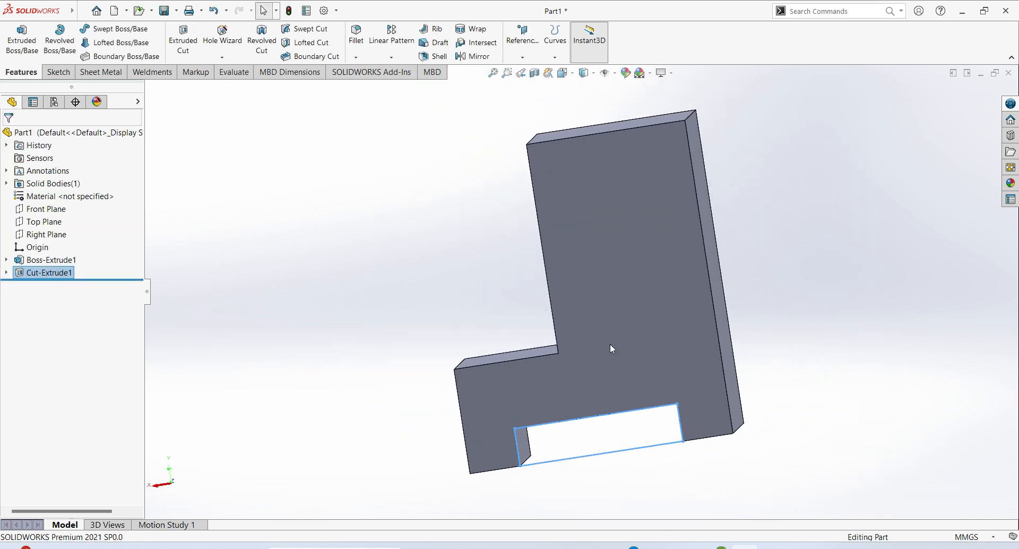
left_click(778, 338)
middle_click_drag(517, 362, 734, 374)
middle_click_drag(695, 327, 626, 375)
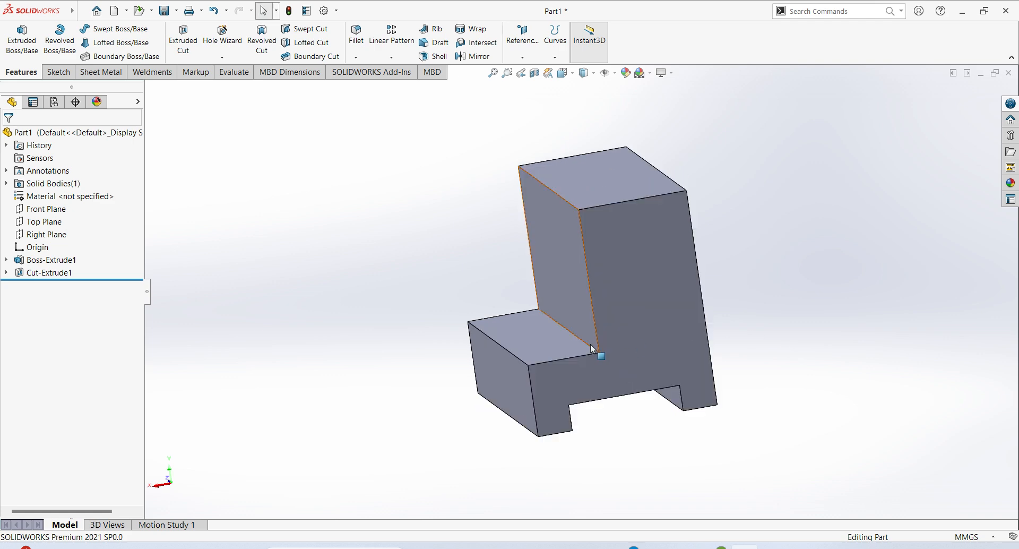
Check the upper notch's dimensions in the PDF drawing and start a sketch on the upright's front face, viewed normal to it
left_click(657, 547)
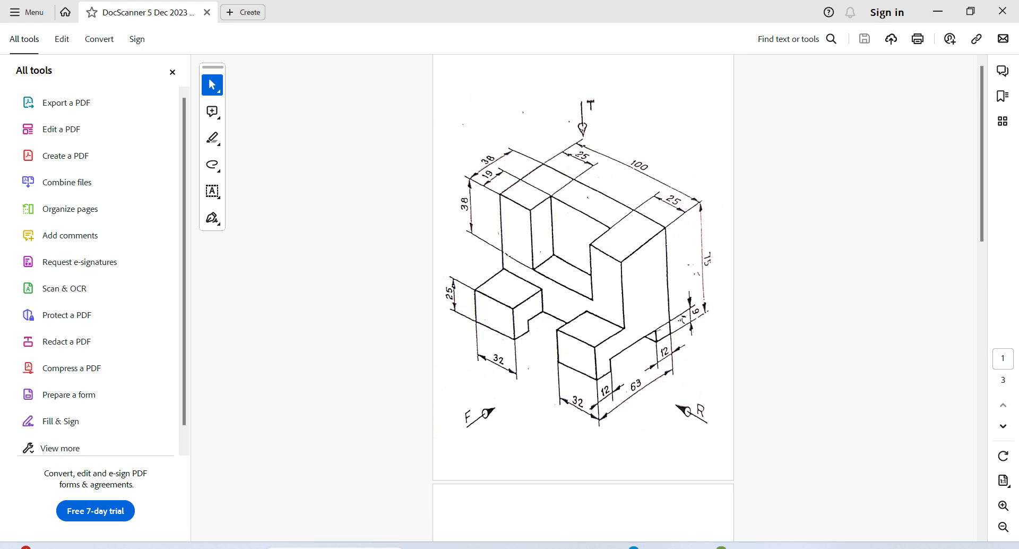
key("alt+Tab")
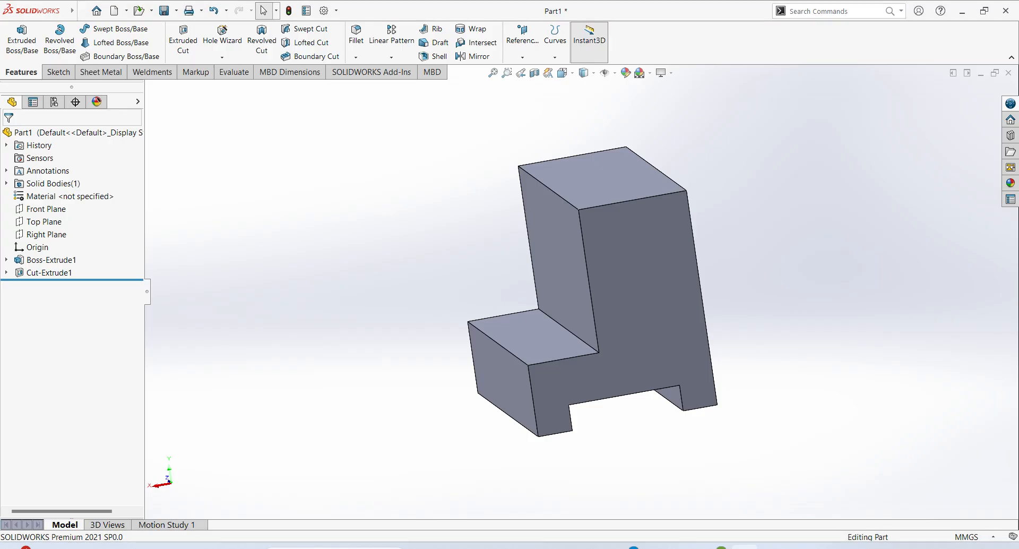
key("alt+Tab")
key("alt+Tab")
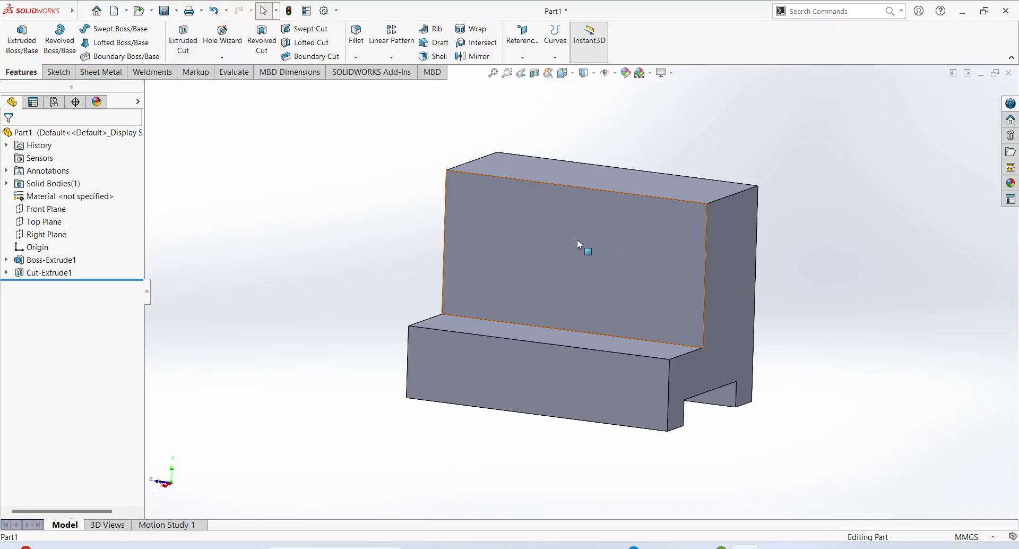
left_click(578, 243)
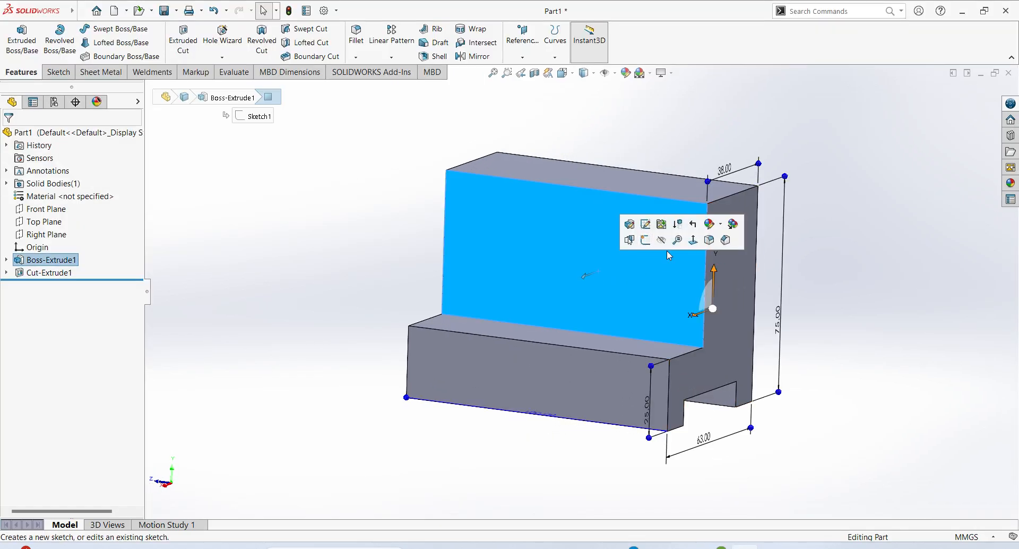
left_click(651, 245)
left_click(76, 287)
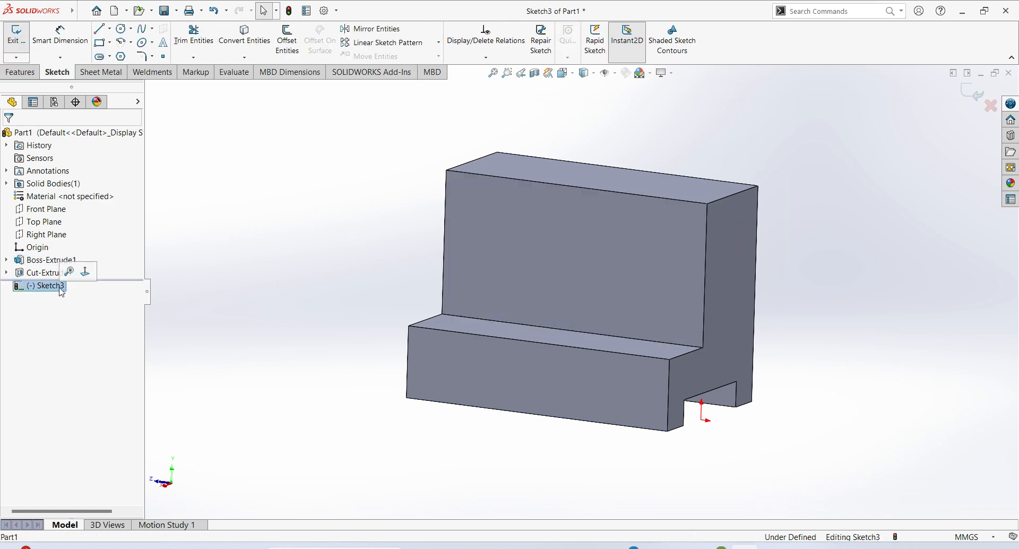
left_click(87, 275)
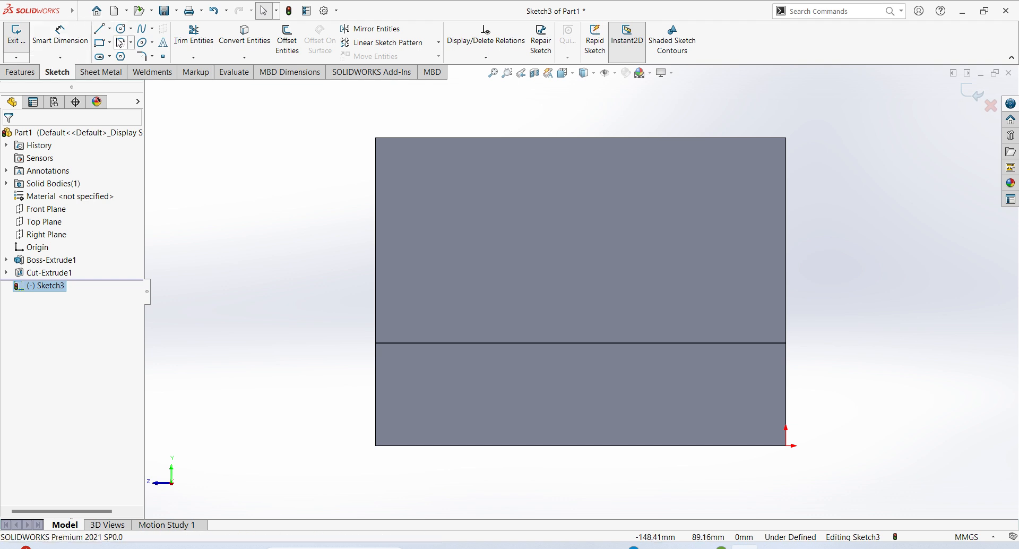
Sketch a corner rectangle about 34 mm tall, starting on the top edge of the upright's front face
left_click(100, 43)
left_click(492, 138)
left_click(658, 278)
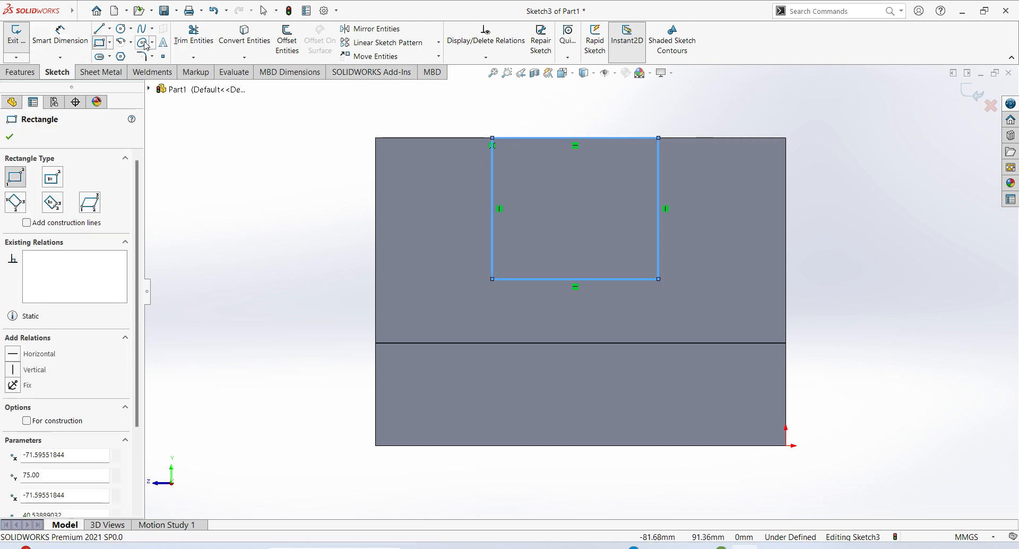
Dimension the rectangle's height to 38 mm
left_click(67, 40)
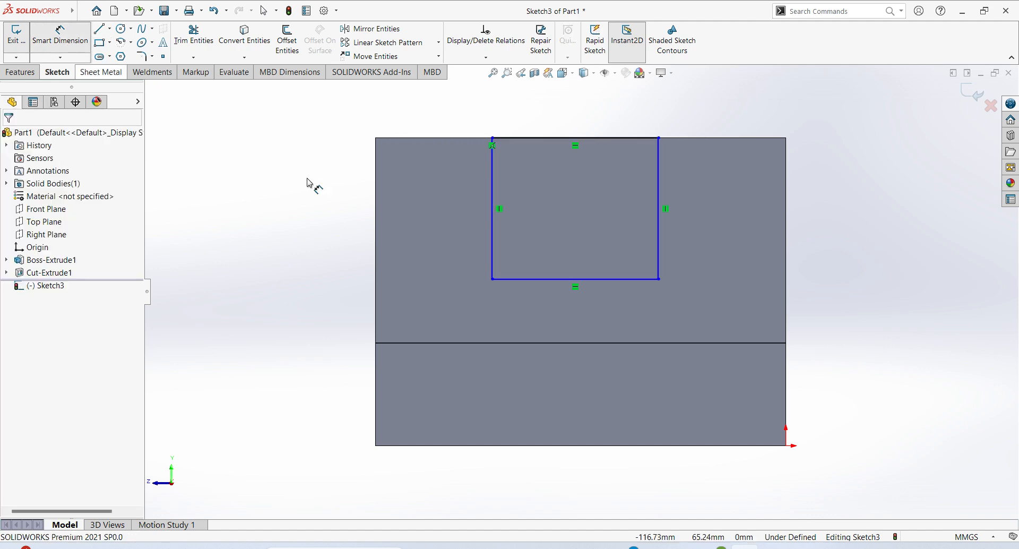
left_click(492, 246)
left_click(341, 220)
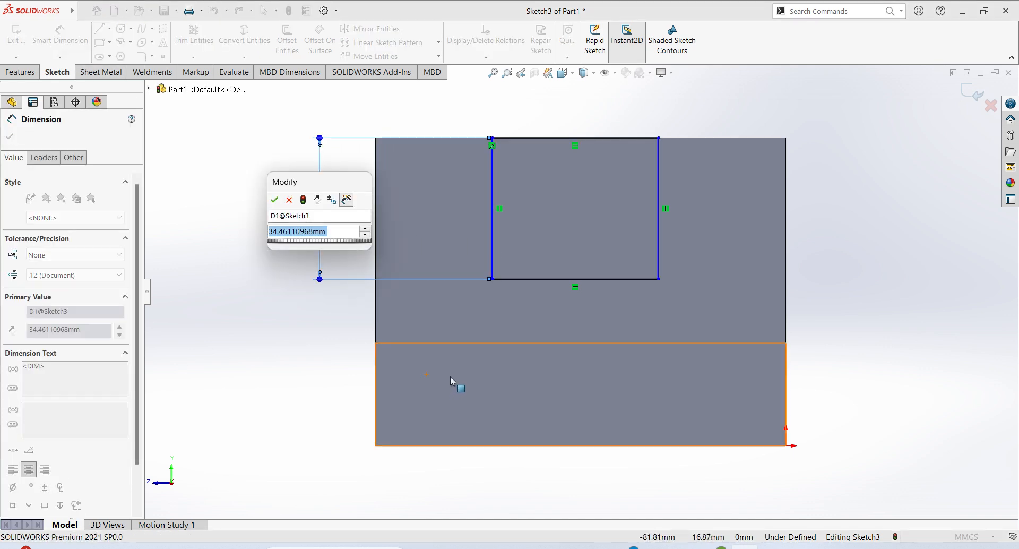
type("38")
key("Return")
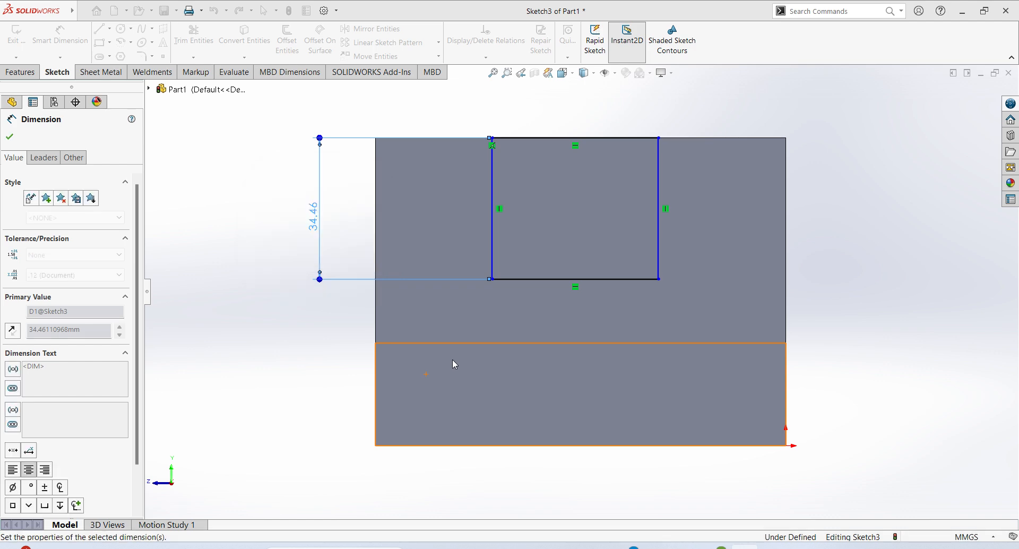
left_click(494, 184)
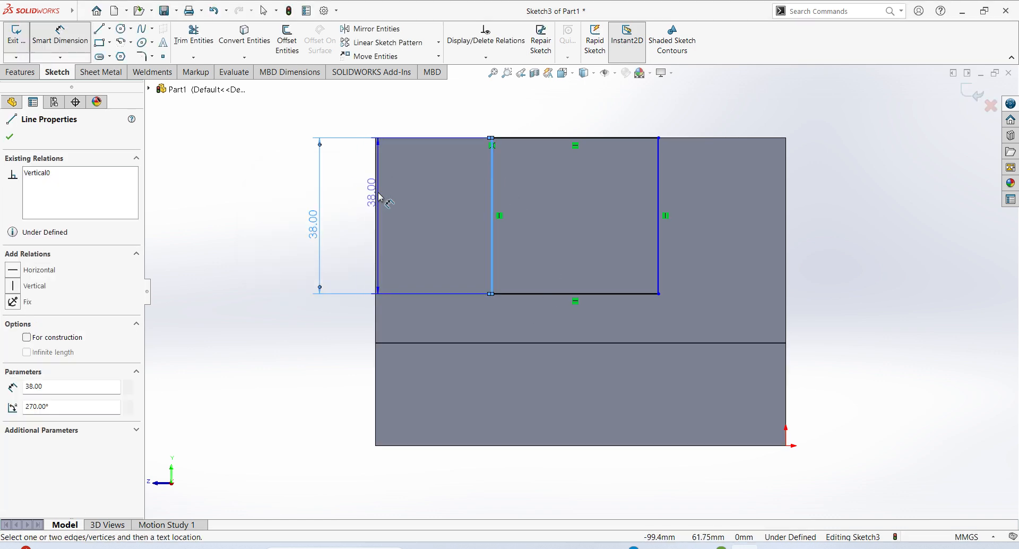
left_click(383, 185)
key("Escape")
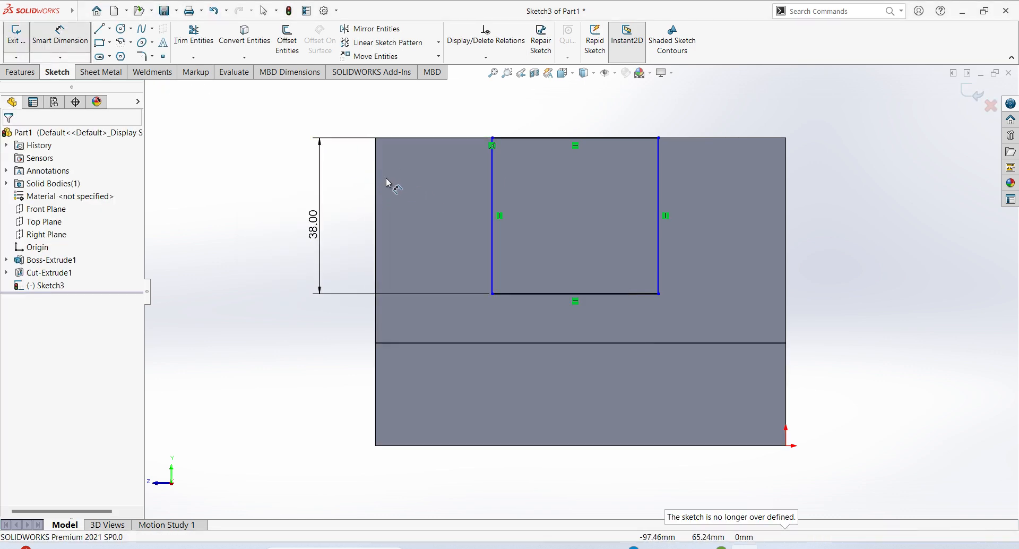
Dimension the distance from the rectangle's left side to the upright's left outer edge to 25 mm
left_click(493, 246)
left_click(375, 227)
left_click(422, 120)
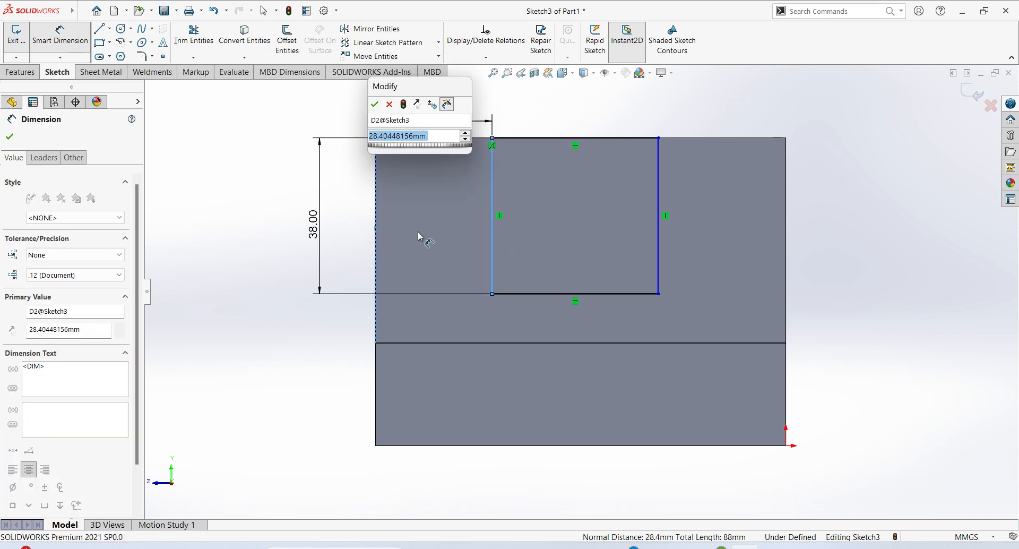
type("25")
key("Return")
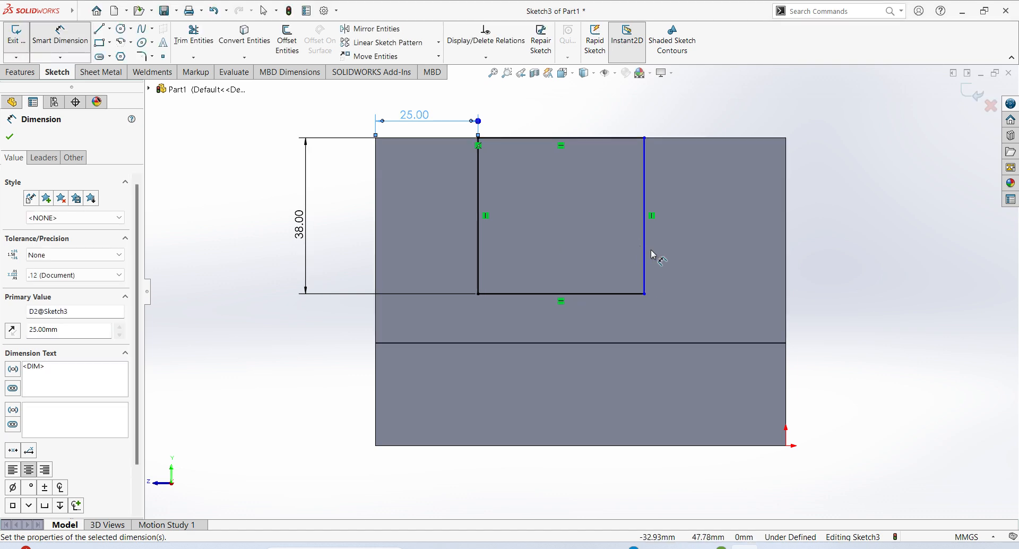
Dimension the distance from the rectangle's right side to the upright's right outer edge to 25 mm
left_click(644, 253)
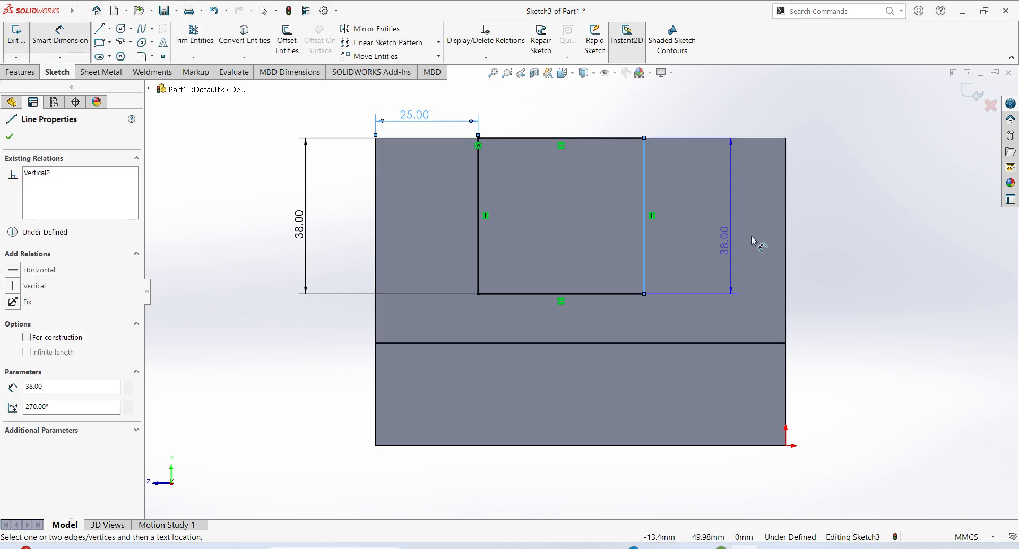
left_click(785, 254)
left_click(724, 105)
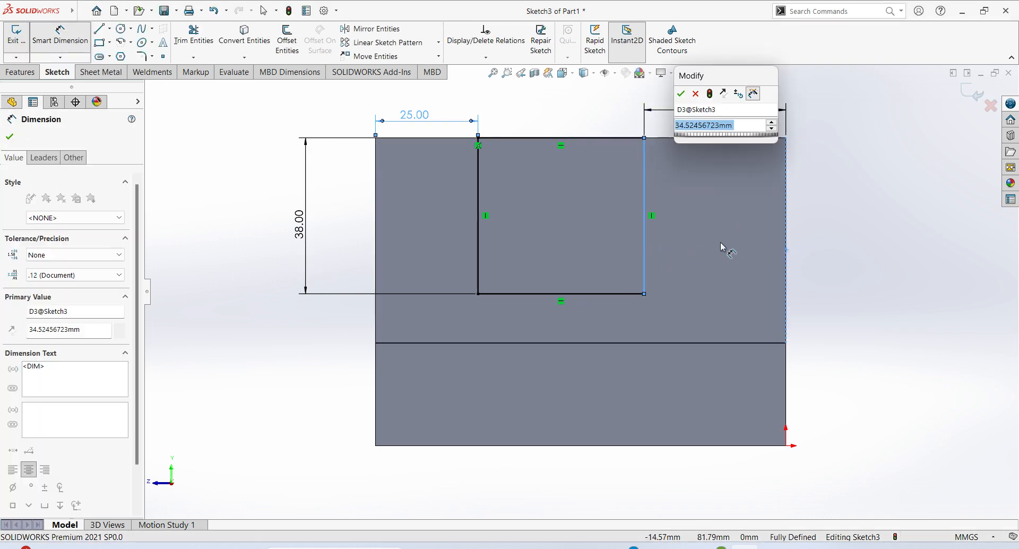
type("25")
key("Return")
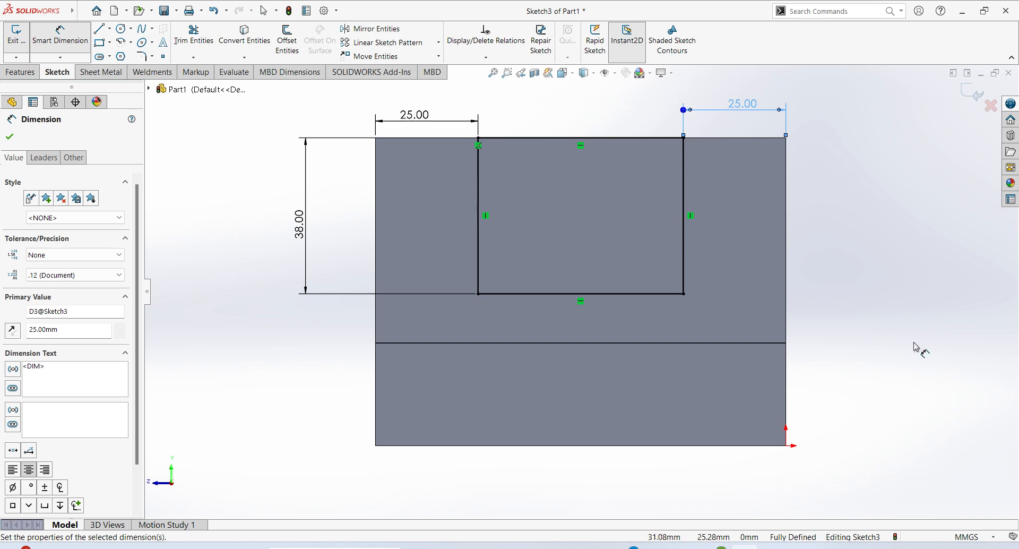
Close the rectangle sketch and cut it into the upright with a Blind Extruded Cut 19 mm deep
left_click(968, 119)
left_click(972, 95)
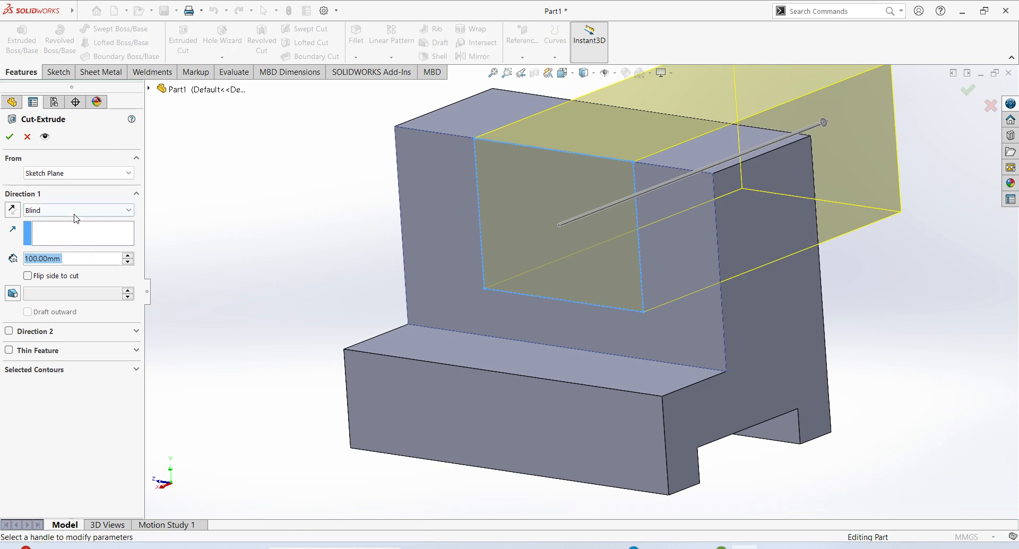
type("1")
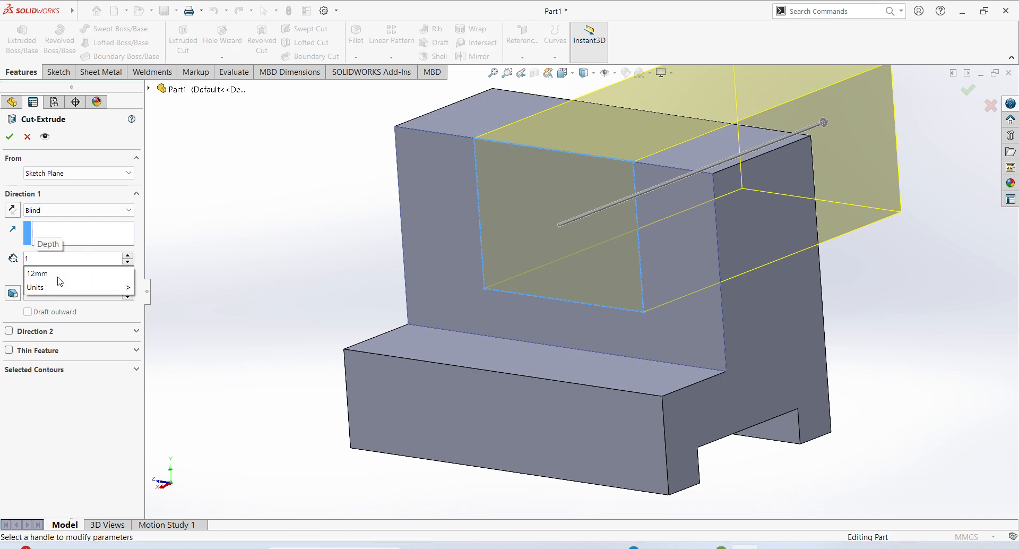
type("9")
key("Return")
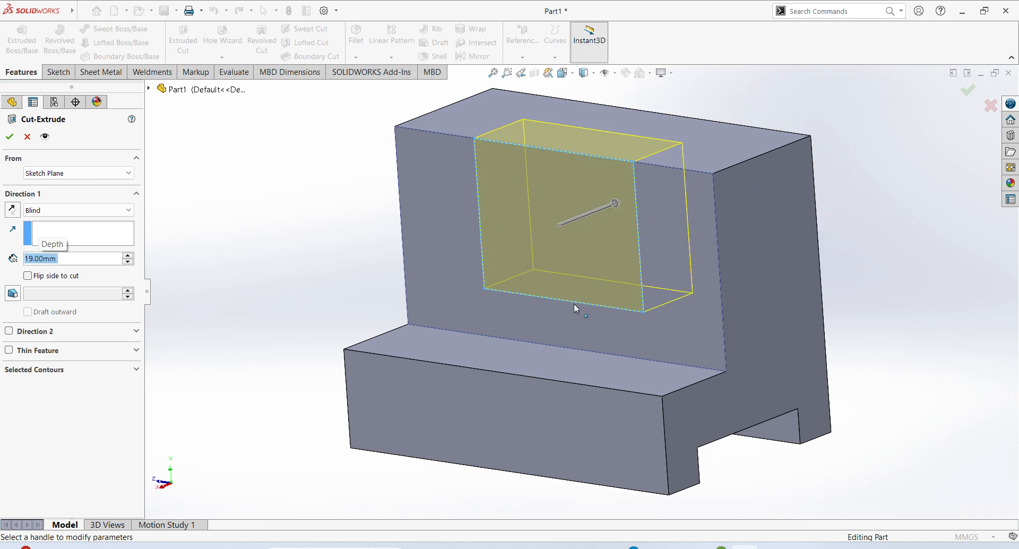
left_click(10, 136)
Examine the notched model from several angles and compare it with the PDF drawing for the lower step's notch dimensions
middle_click_drag(541, 254, 882, 327)
middle_click_drag(787, 354, 670, 316)
scroll(653, 351, "up", 2)
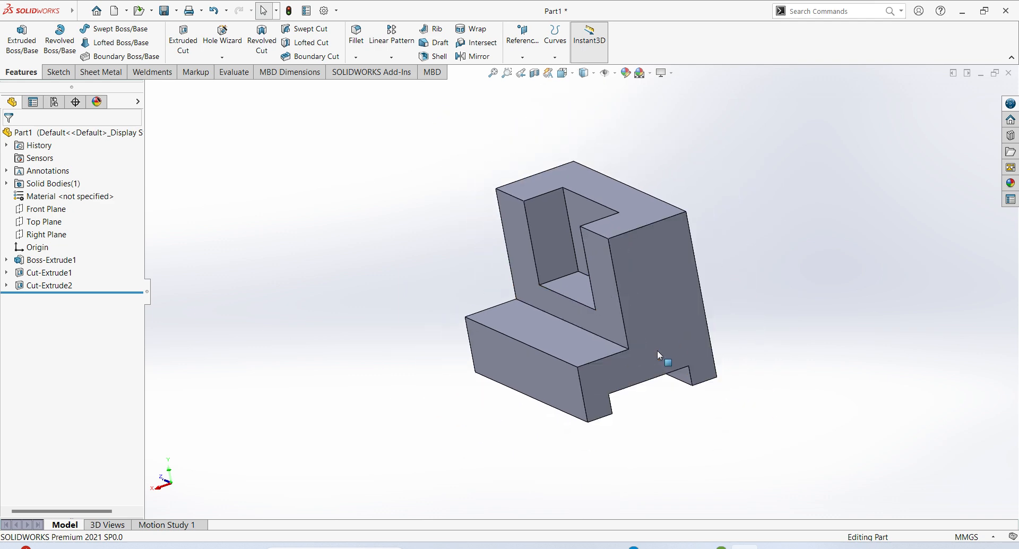
scroll(657, 349, "down", 2)
scroll(588, 130, "up", 1)
scroll(562, 150, "up", 2)
scroll(524, 149, "down", 2)
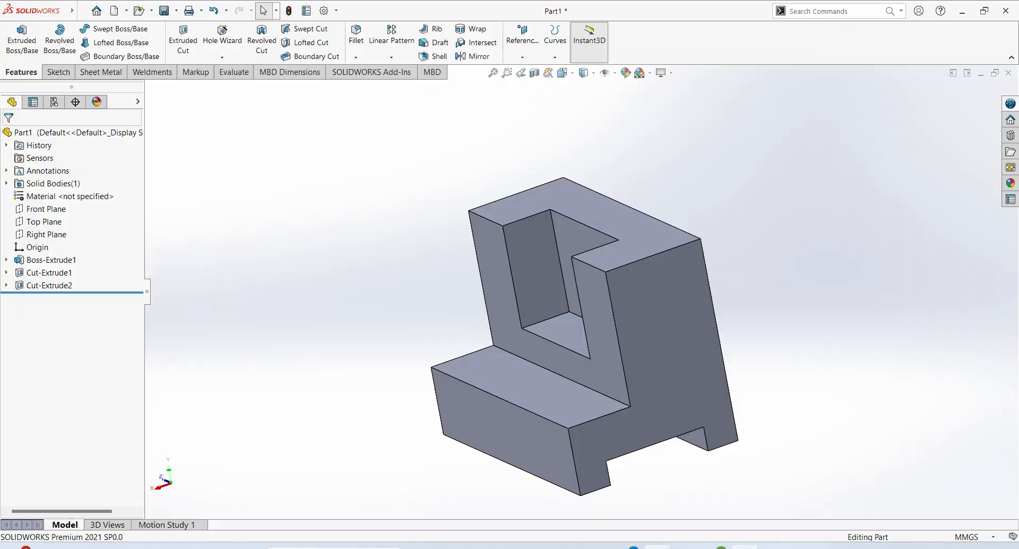
left_click(657, 546)
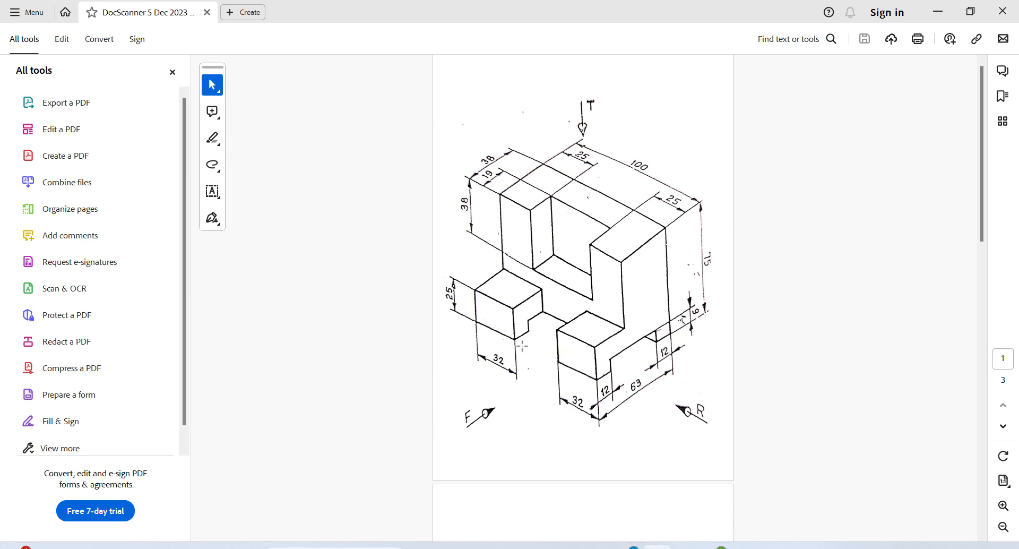
left_click(744, 547)
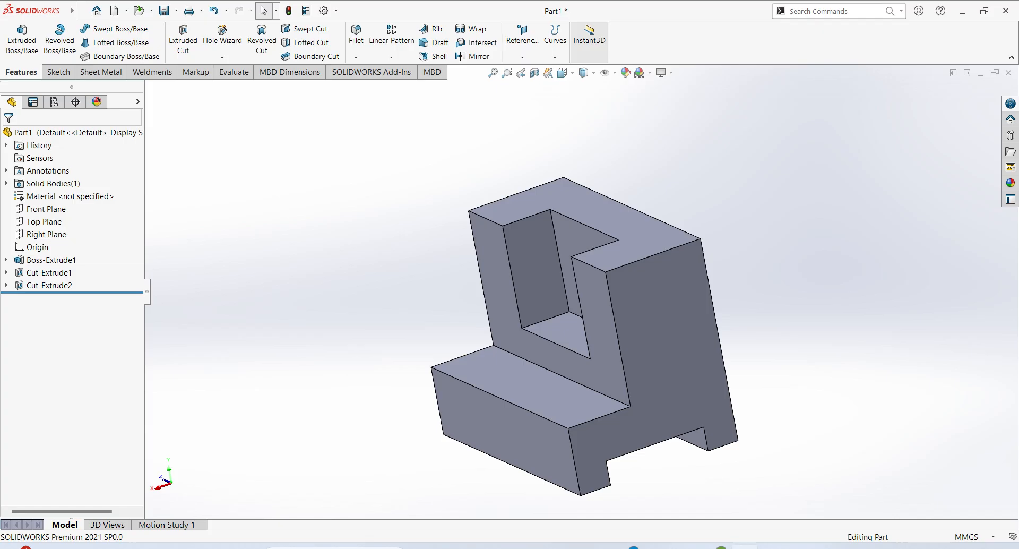
Start a sketch on the top face of the lower step and view it normal to the sketch plane
left_click(556, 399)
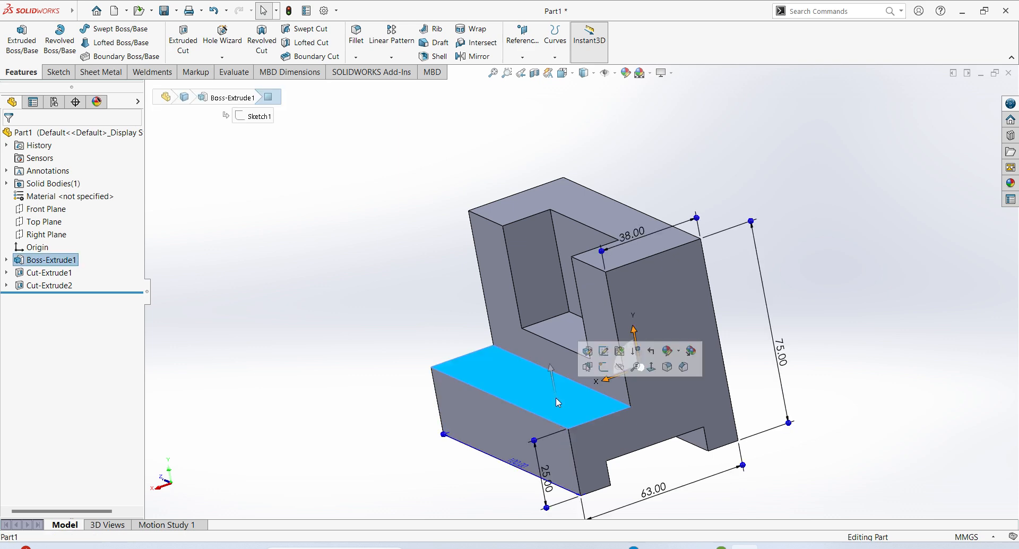
left_click(604, 367)
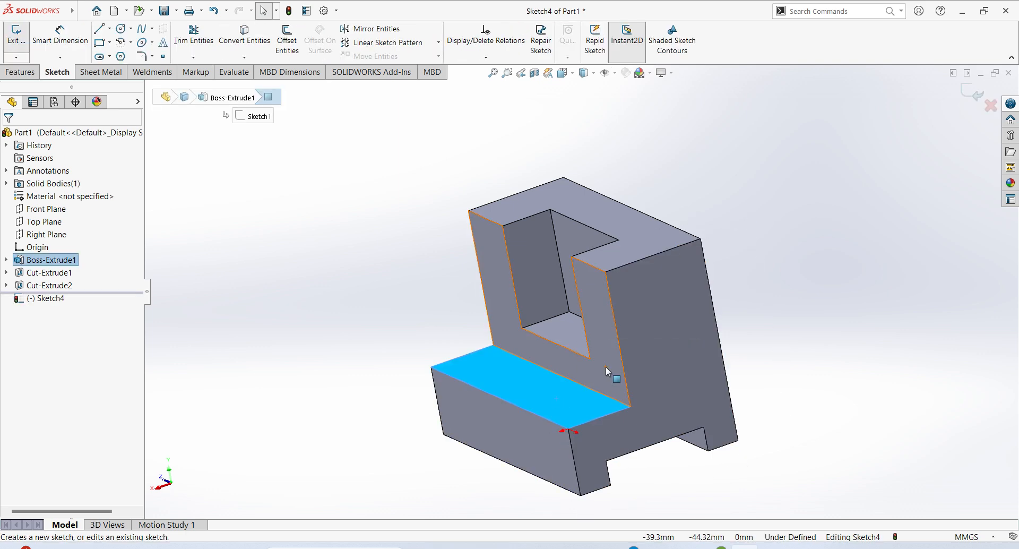
left_click(48, 302)
left_click(69, 286)
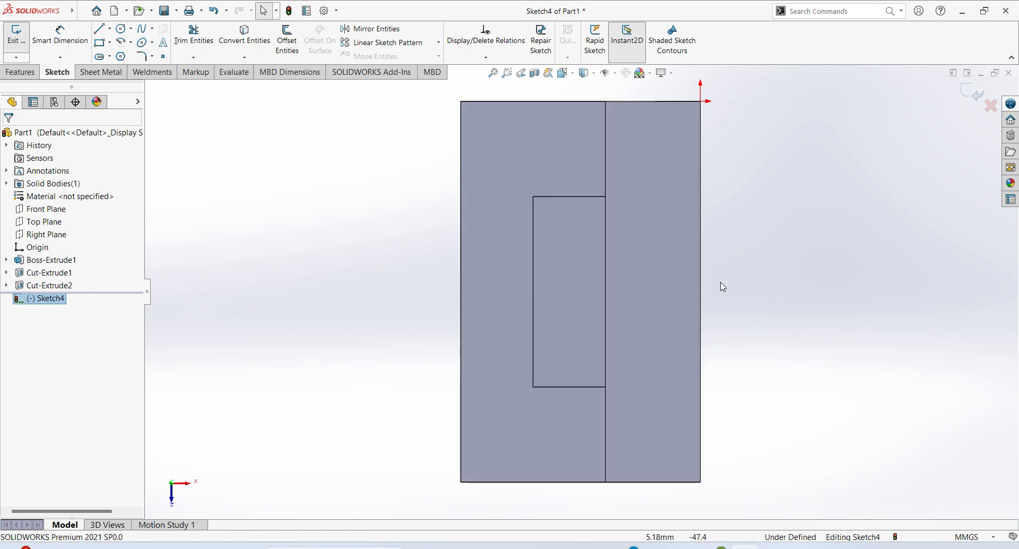
mouse_move(688, 289)
middle_mouse_down()
mouse_move(632, 284)
mouse_move(604, 307)
mouse_move(634, 302)
middle_mouse_up()
left_click(562, 73)
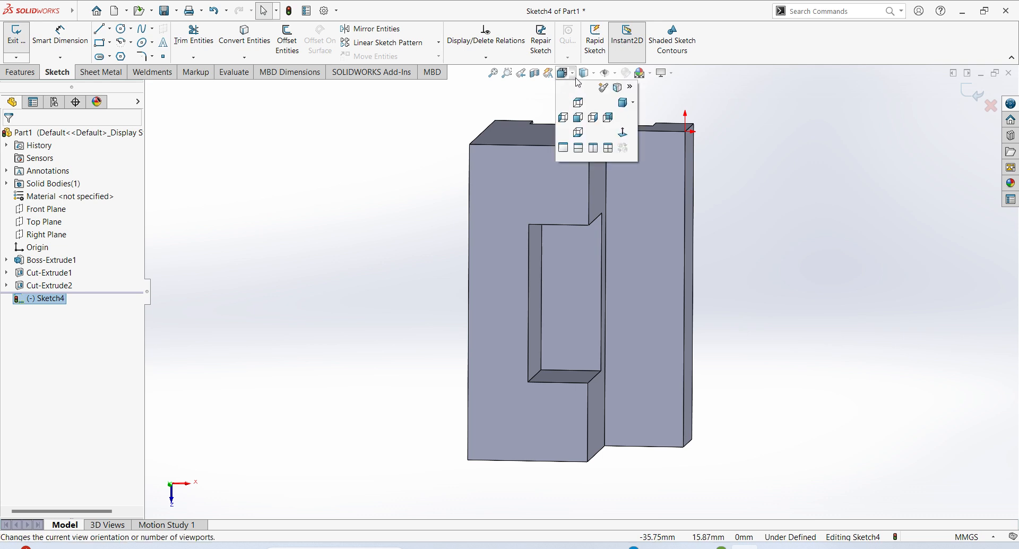
left_click(619, 133)
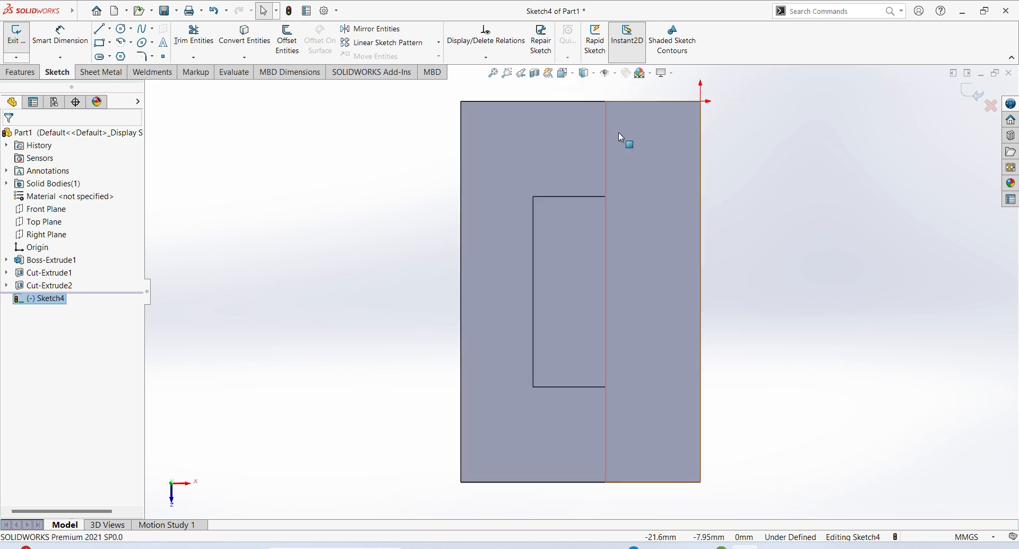
Sketch a corner rectangle about 41 mm long across the lower step's full depth, from its outer edge to the upright
left_click(99, 42)
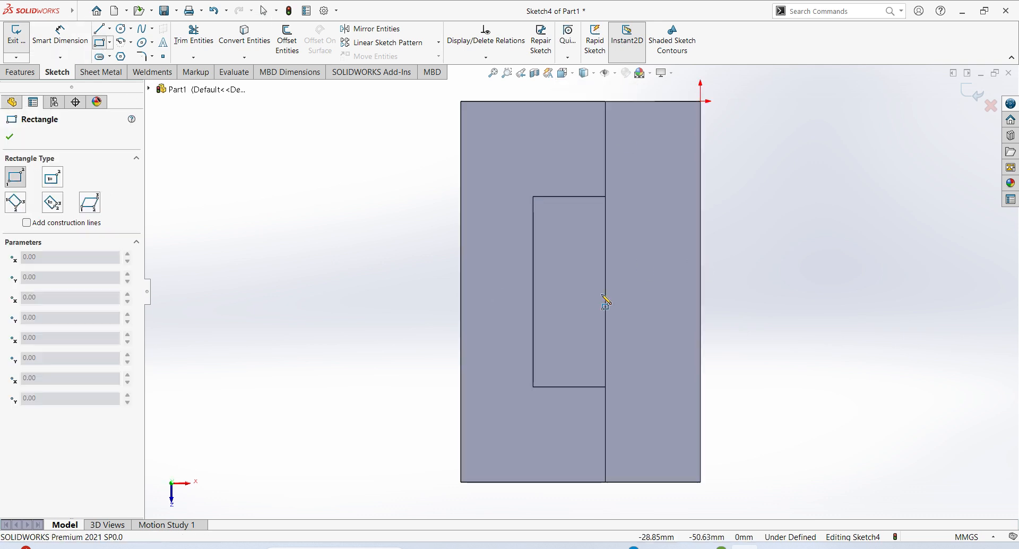
left_click(700, 210)
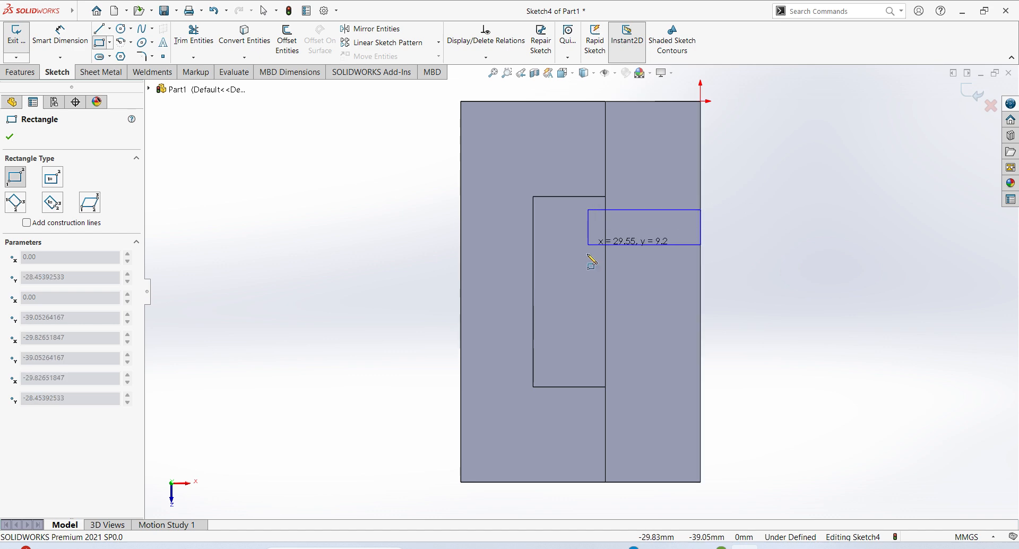
left_click(605, 365)
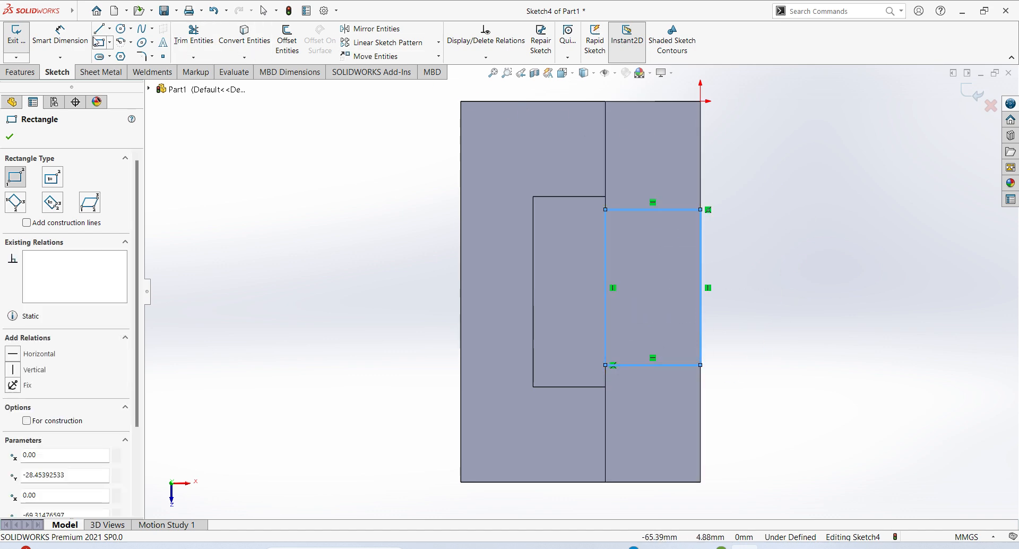
Dimension the distance from the rectangle's upper side to the lower step's end at the origin to 32 mm
left_click(60, 32)
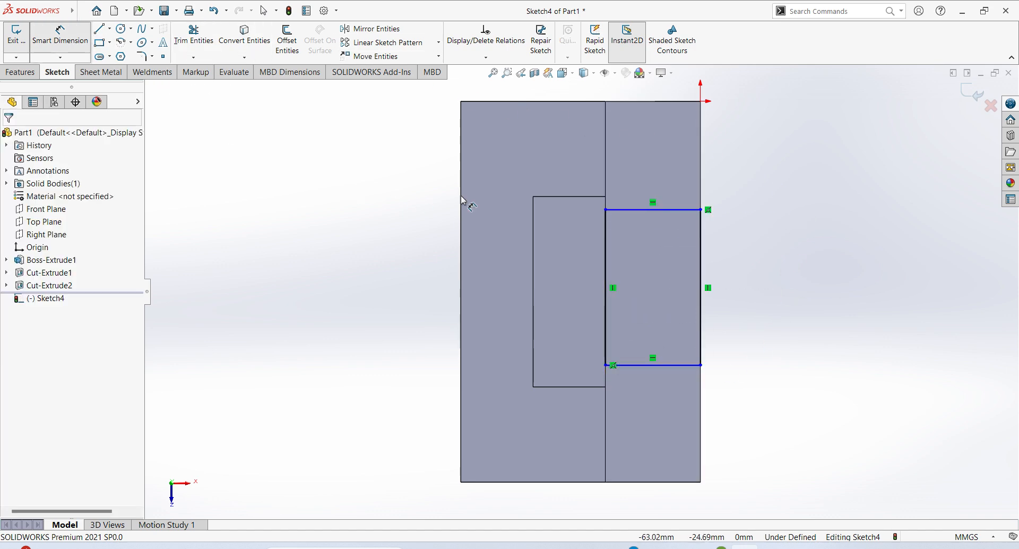
left_click(680, 210)
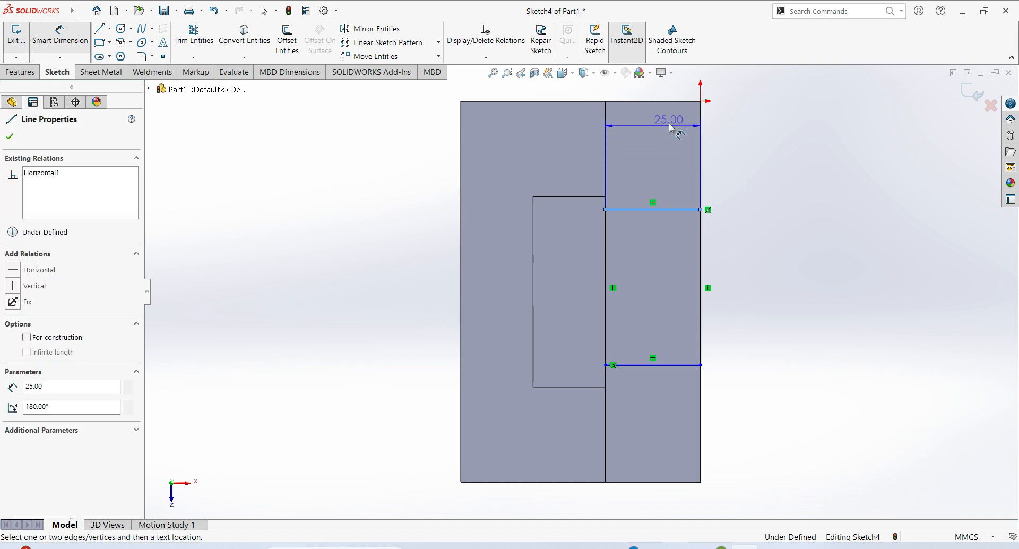
left_click(749, 155)
type("32")
key("Return")
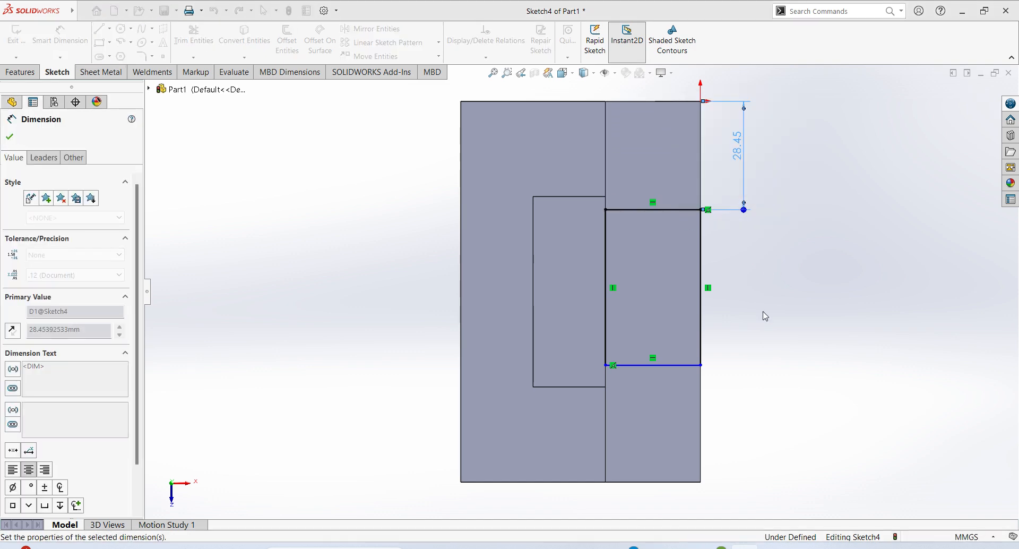
Dimension the distance from the rectangle's lower side to the lower step's opposite end to 32 mm and finish the sketch
left_click(691, 366)
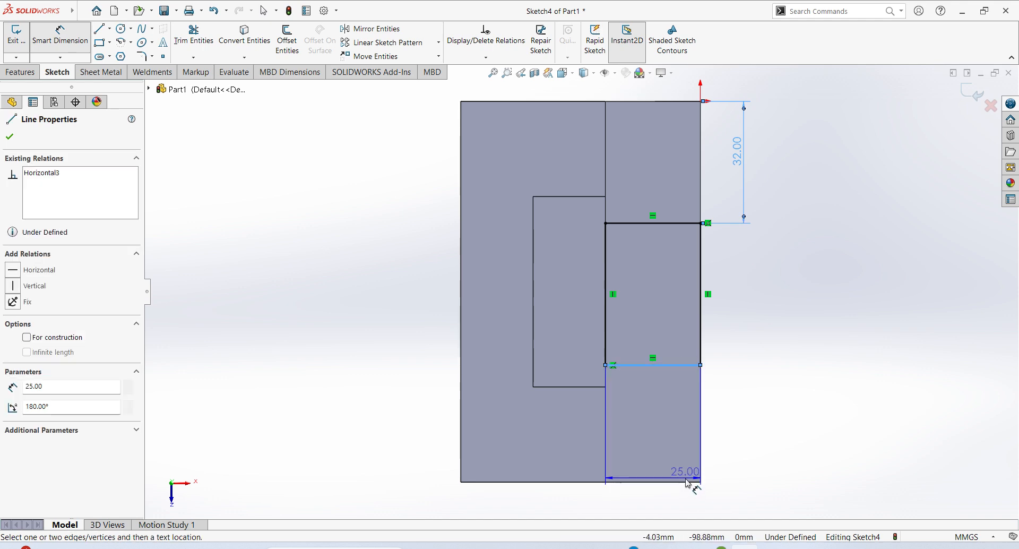
left_click(689, 482)
left_click(741, 440)
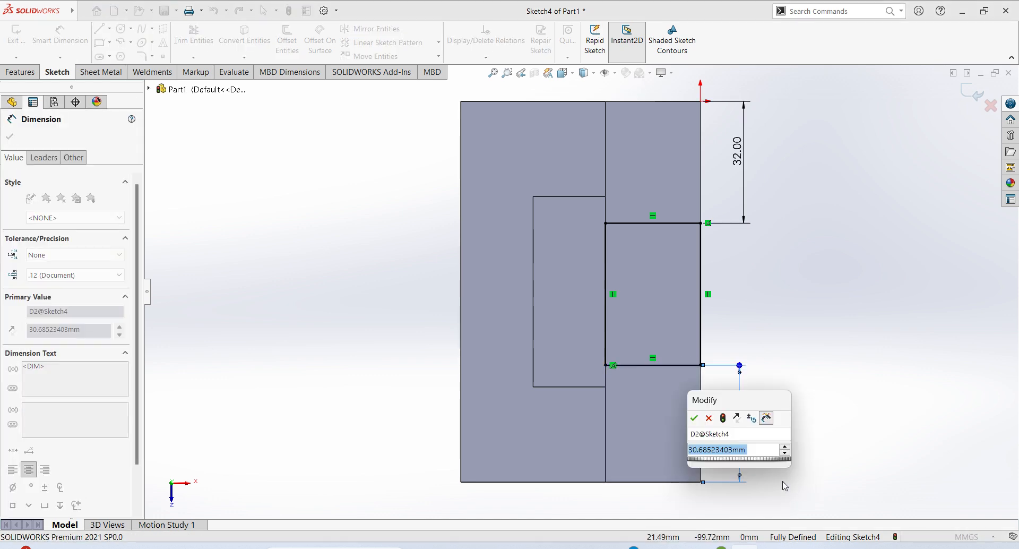
type("32")
mouse_move(785, 476)
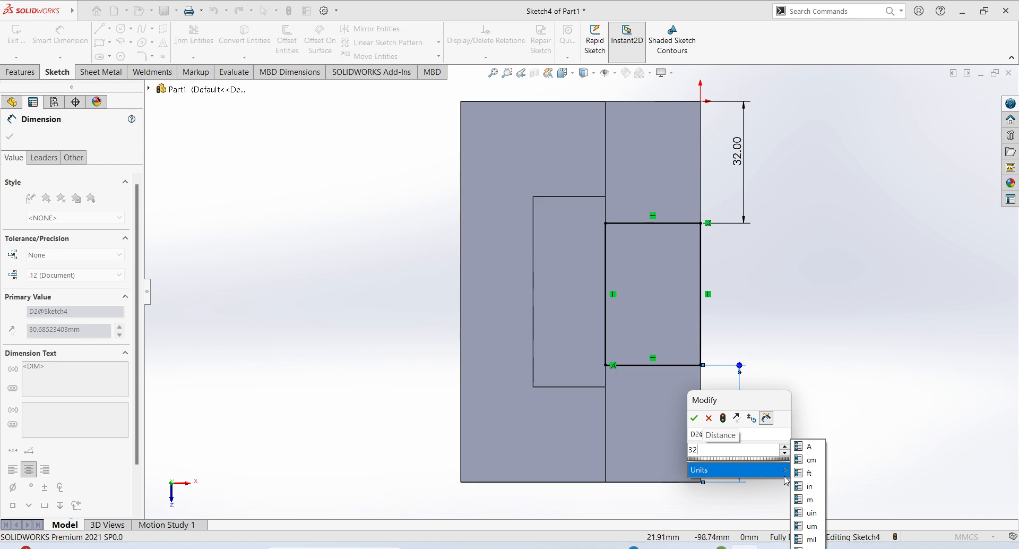
key("Return")
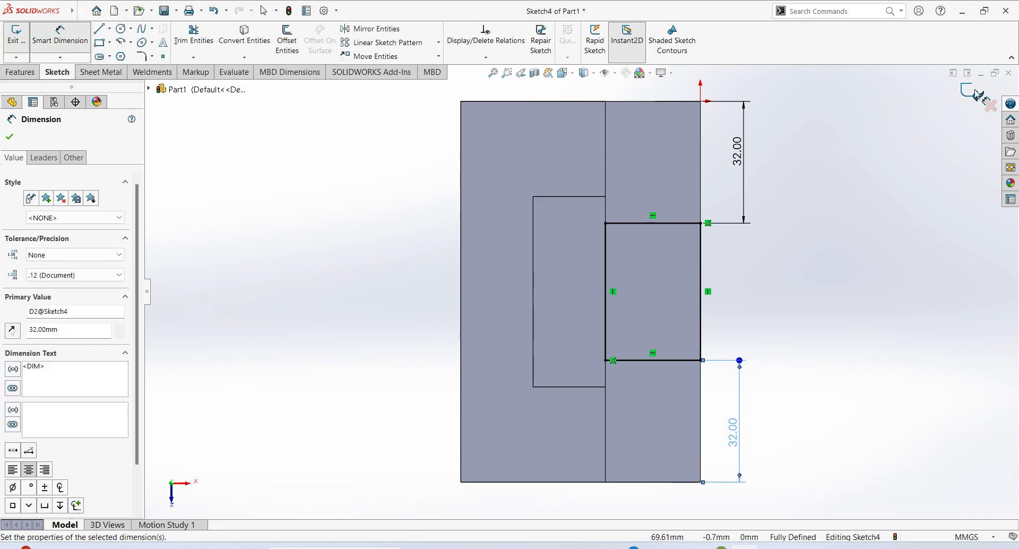
left_click(974, 92)
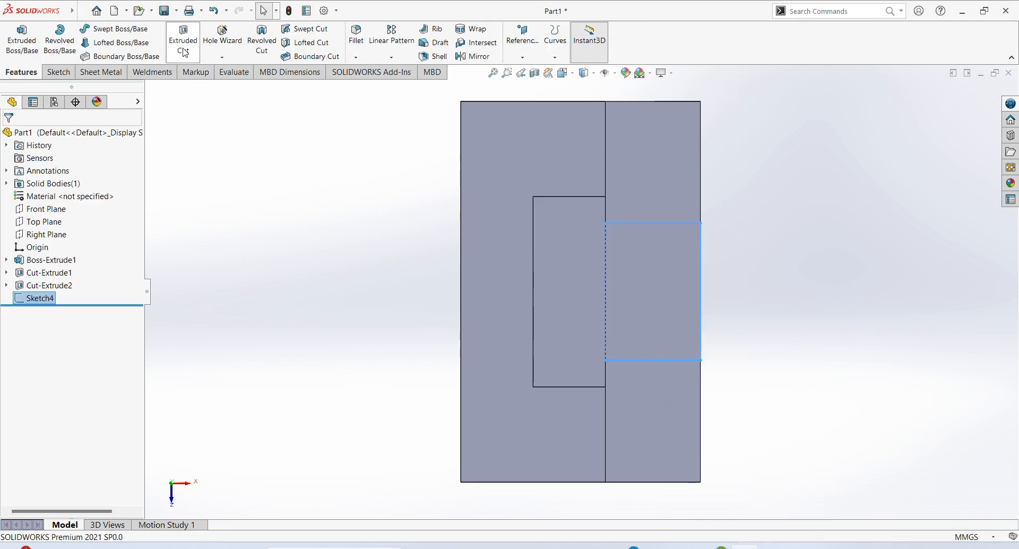
Cut-extrude the rectangle Through All to form the notch in the lower step
left_click(182, 46)
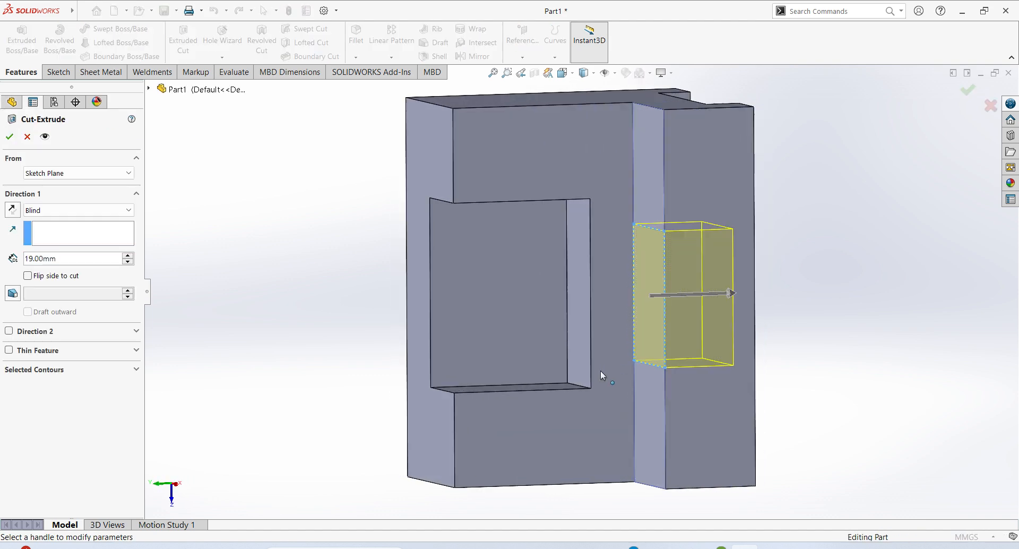
left_click(126, 211)
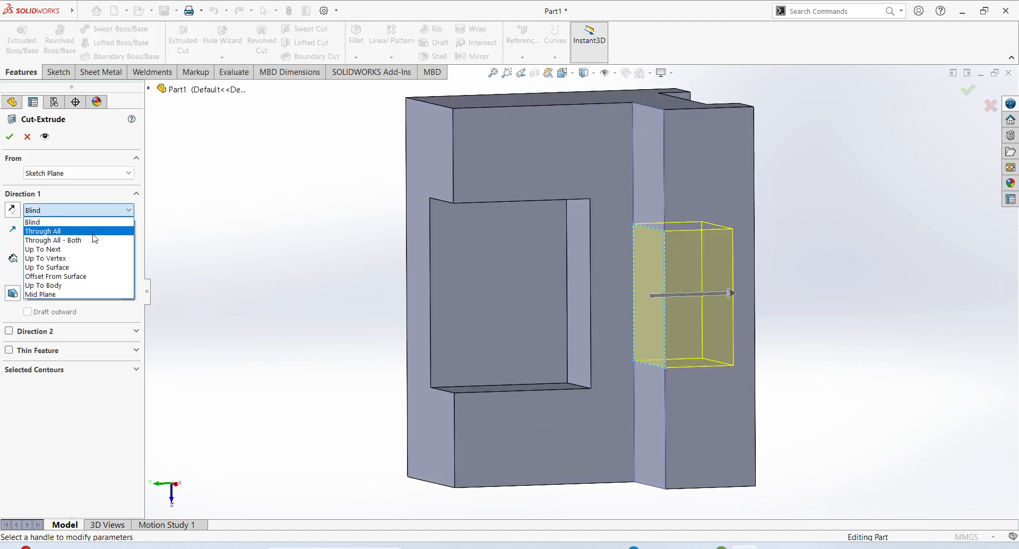
left_click(43, 231)
left_click(9, 136)
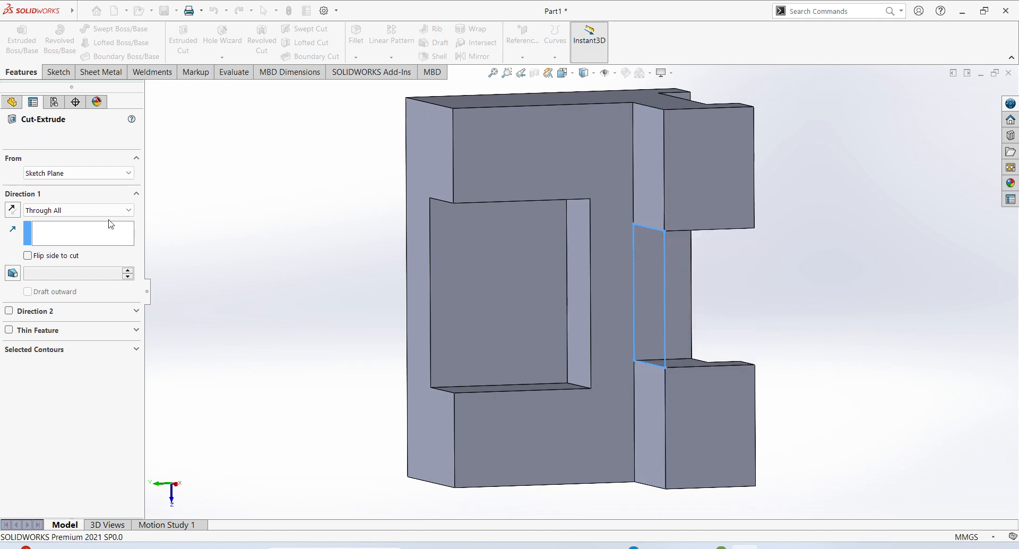
middle_click_drag(612, 330, 826, 346)
middle_click_drag(618, 326, 621, 382)
middle_click_drag(644, 345, 612, 289)
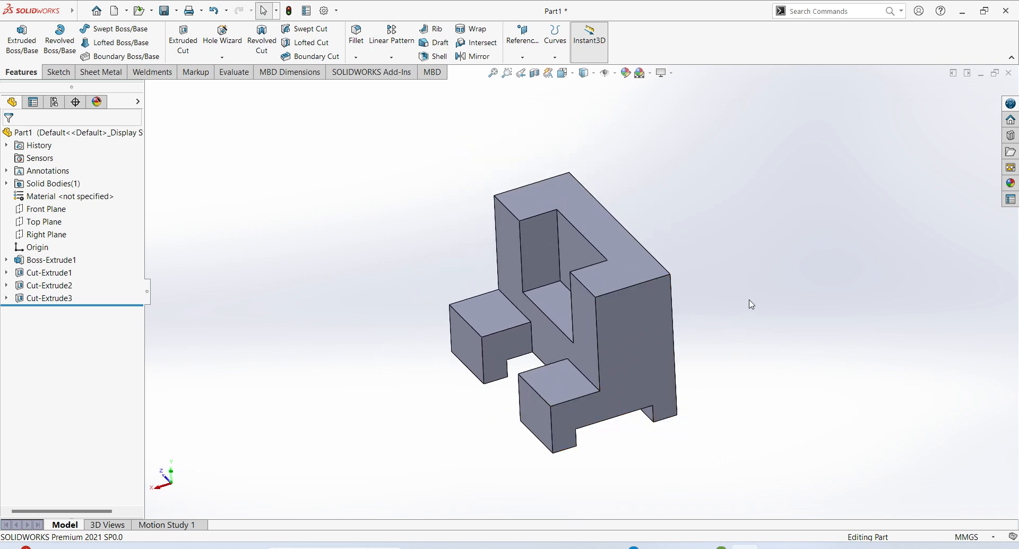
Browse the appearance library to the Aluminum category within the Metal appearances
left_click(1010, 183)
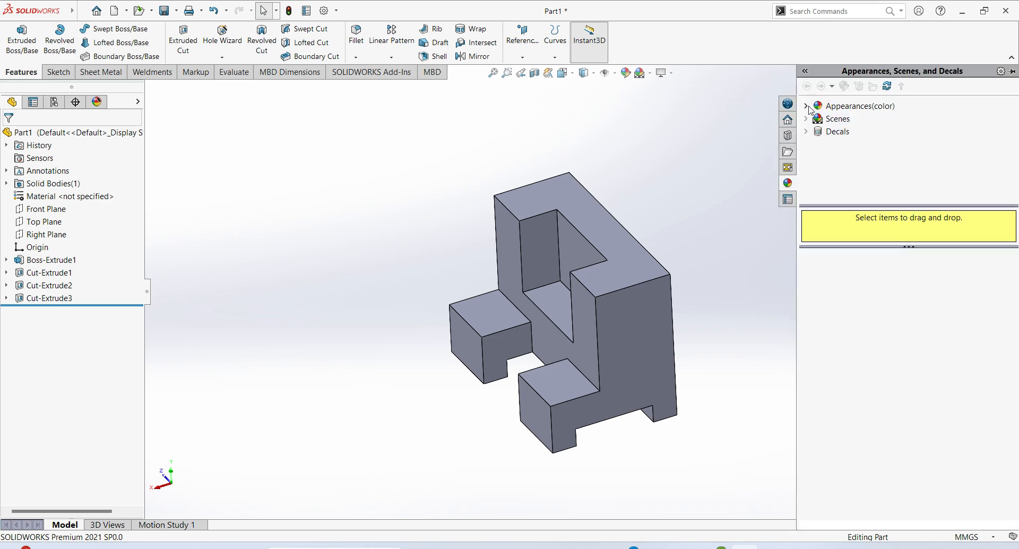
double_click(849, 106)
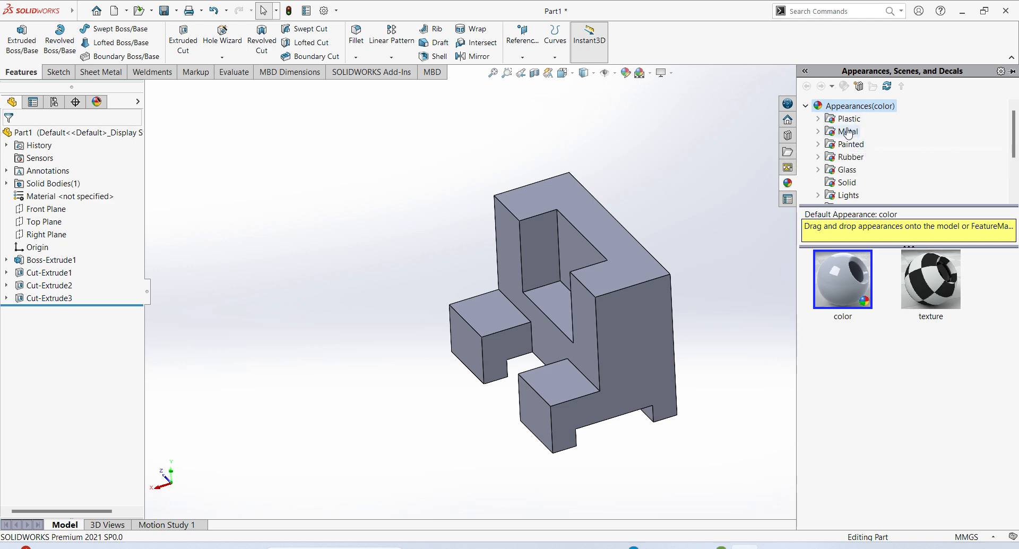
scroll(837, 183, "down", 1)
scroll(837, 180, "up", 1)
left_click(819, 131)
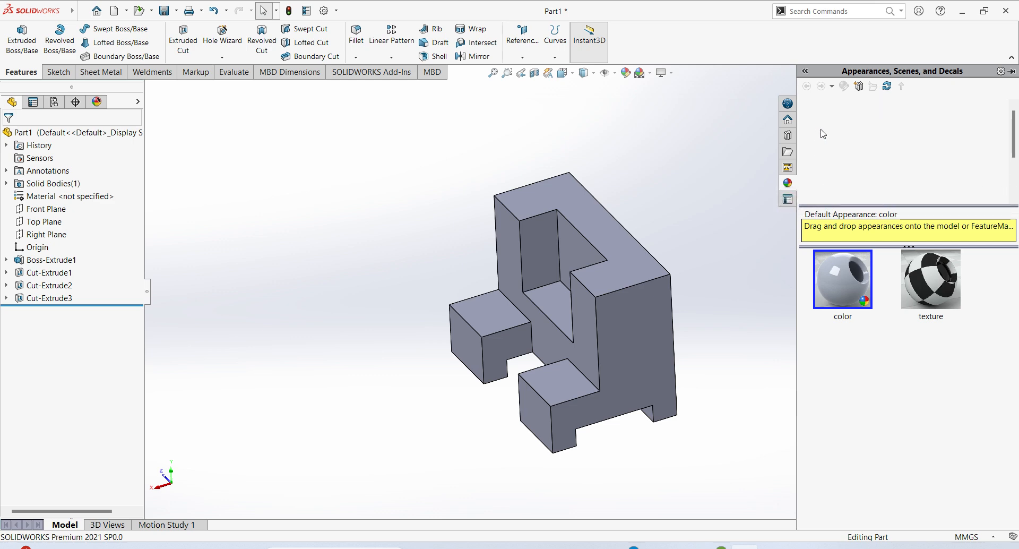
scroll(850, 159, "down", 2)
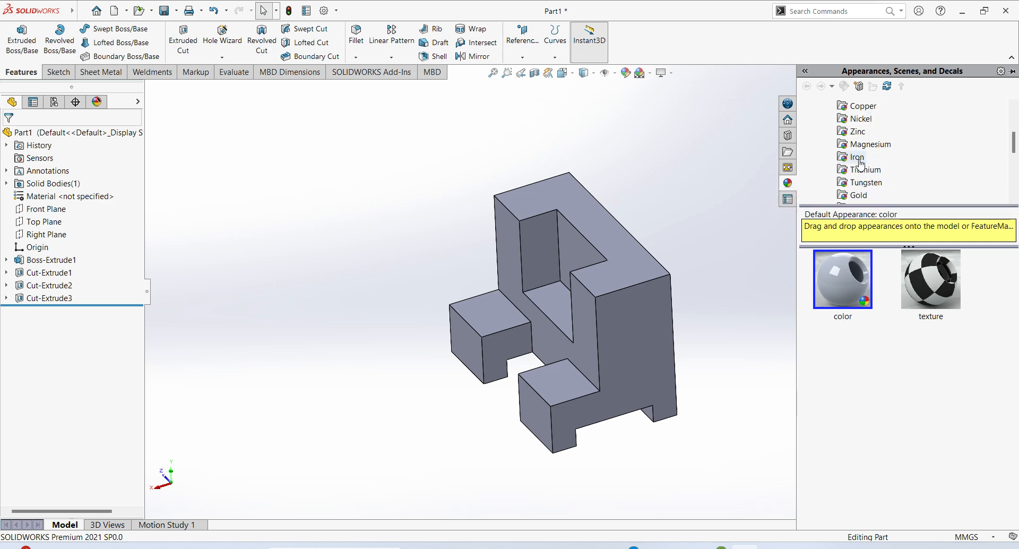
scroll(861, 159, "up", 2)
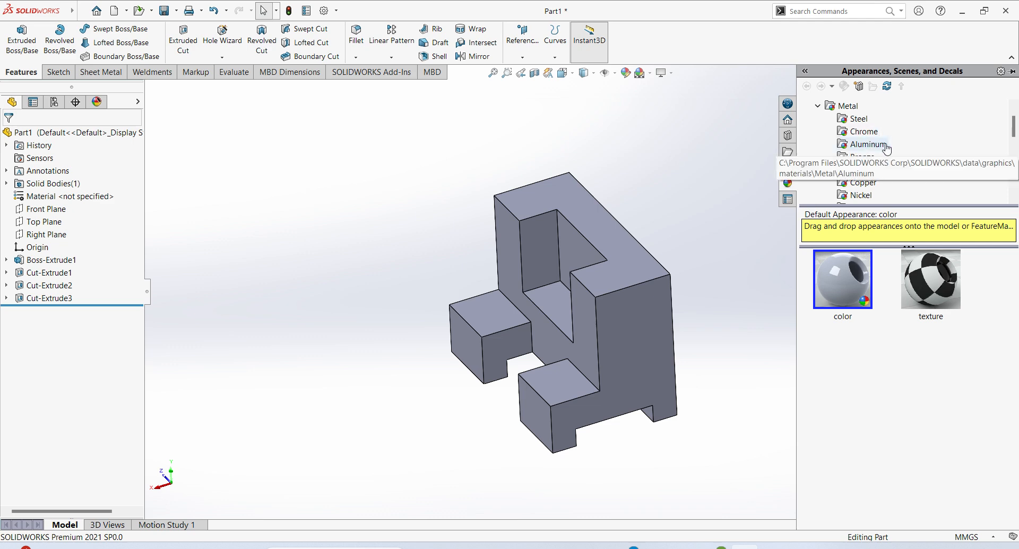
left_click(869, 144)
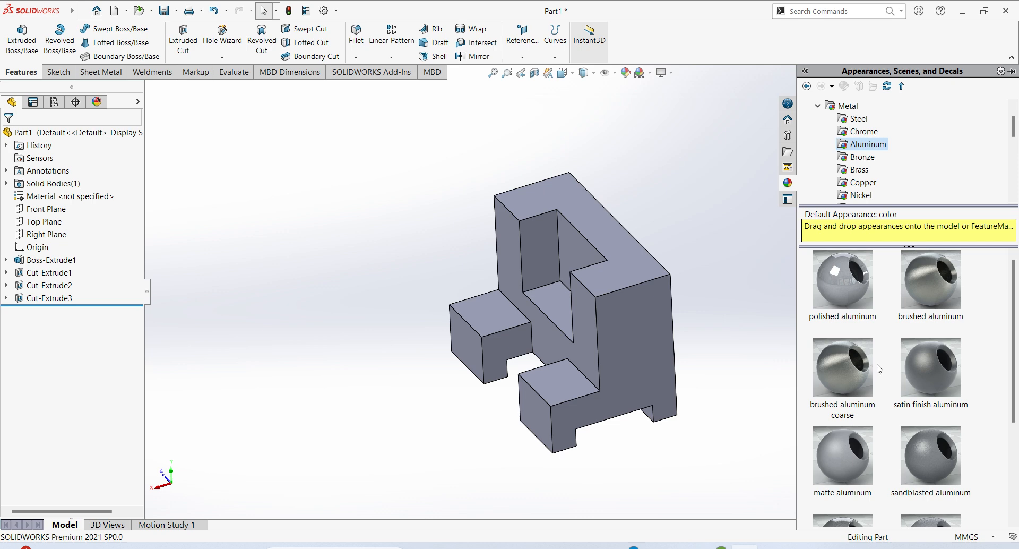
Apply the blue anodized aluminum appearance to the whole part
scroll(896, 374, "down", 3)
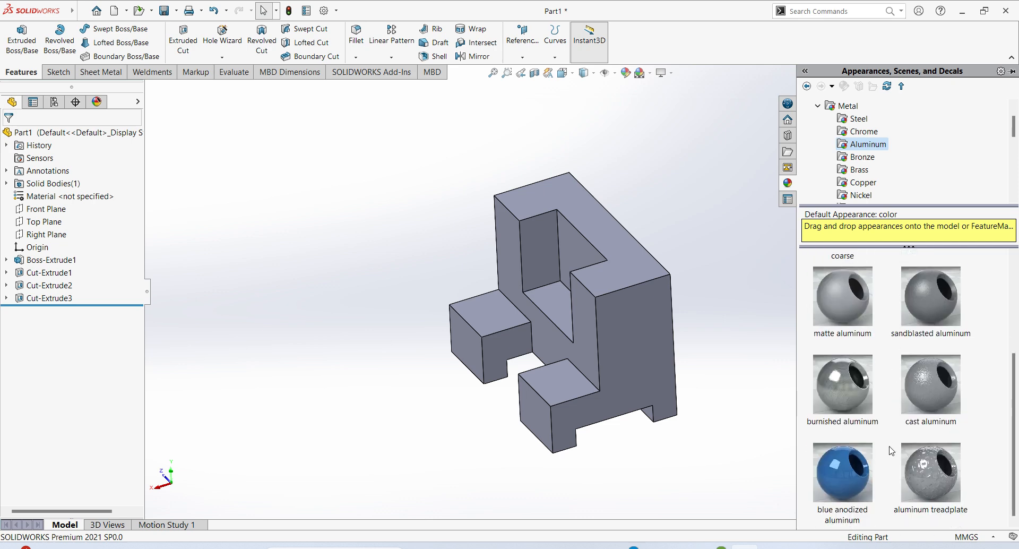
scroll(900, 460, "up", 3)
scroll(913, 483, "down", 3)
mouse_move(855, 489)
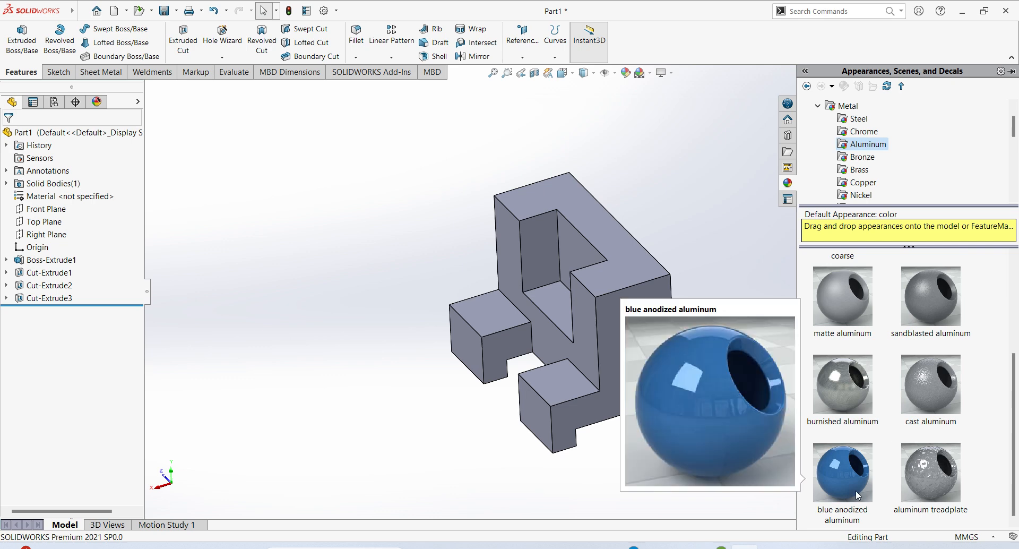
double_click(855, 488)
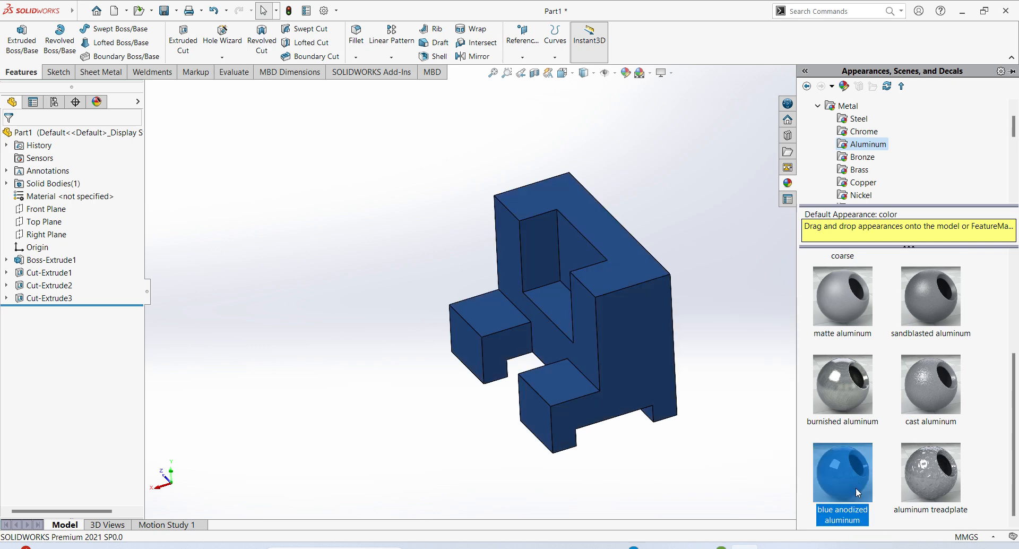
Examine the finished model from several angles and compare its overall shape with the isometric PDF drawing
scroll(655, 296, "down", 2)
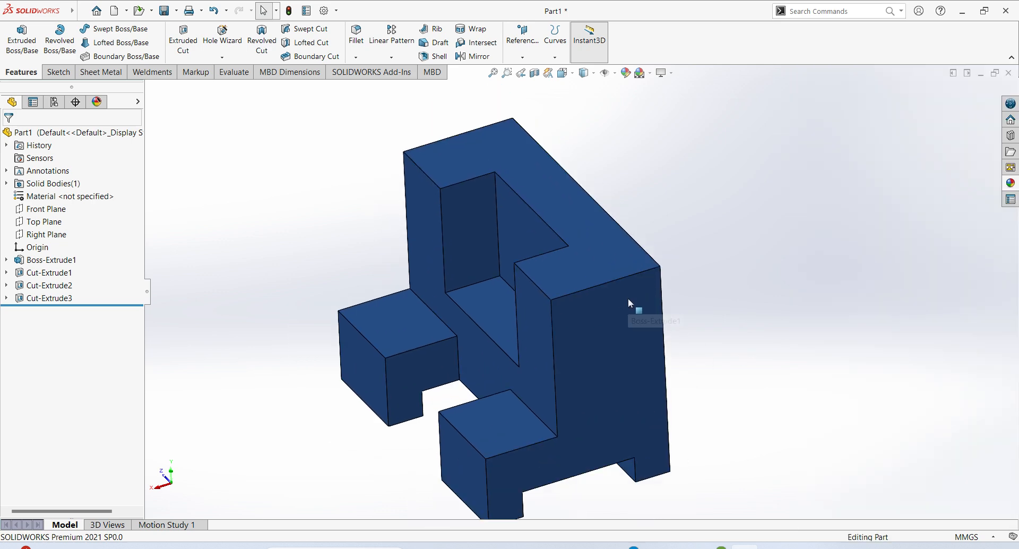
scroll(610, 301, "up", 1)
mouse_move(588, 305)
middle_mouse_down()
mouse_move(616, 293)
mouse_move(588, 295)
mouse_move(627, 320)
mouse_move(586, 300)
middle_mouse_up()
scroll(589, 295, "down", 1)
scroll(586, 300, "down", 1)
scroll(586, 300, "up", 1)
scroll(587, 303, "up", 2)
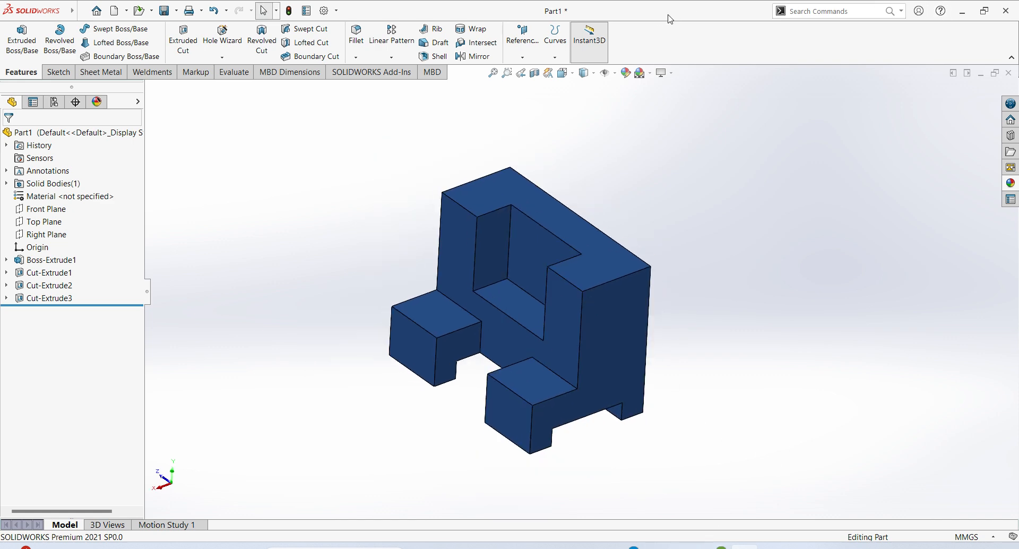
mouse_move(652, 11)
left_mouse_down()
mouse_move(785, 93)
mouse_move(978, 232)
mouse_move(985, 249)
mouse_move(707, 249)
mouse_move(152, 153)
mouse_move(63, 212)
mouse_move(5, 230)
mouse_move(3, 246)
mouse_move(487, 64)
mouse_move(660, 10)
mouse_move(676, 17)
left_mouse_up()
left_click(1002, 20)
left_click(657, 547)
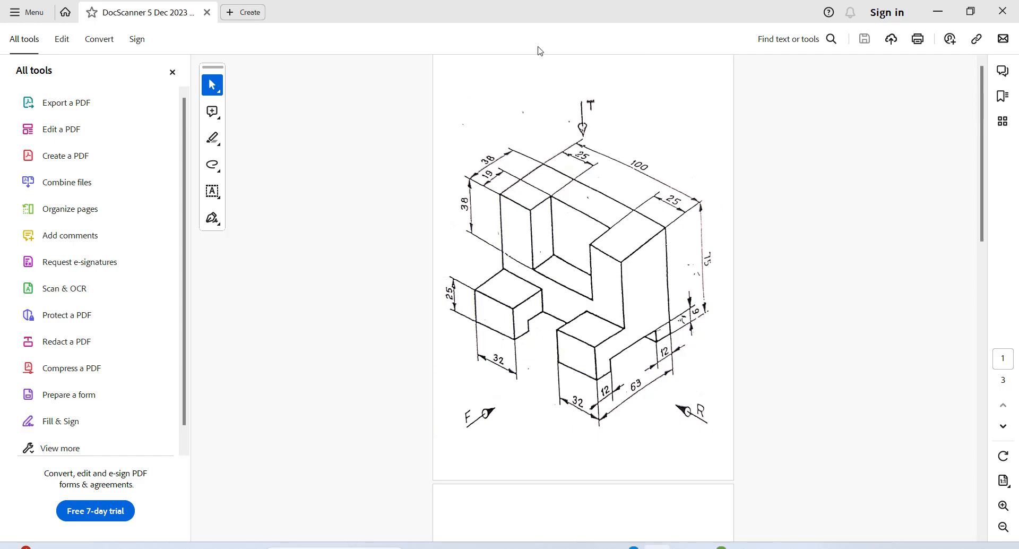
left_click_drag(676, 12, 1015, 274)
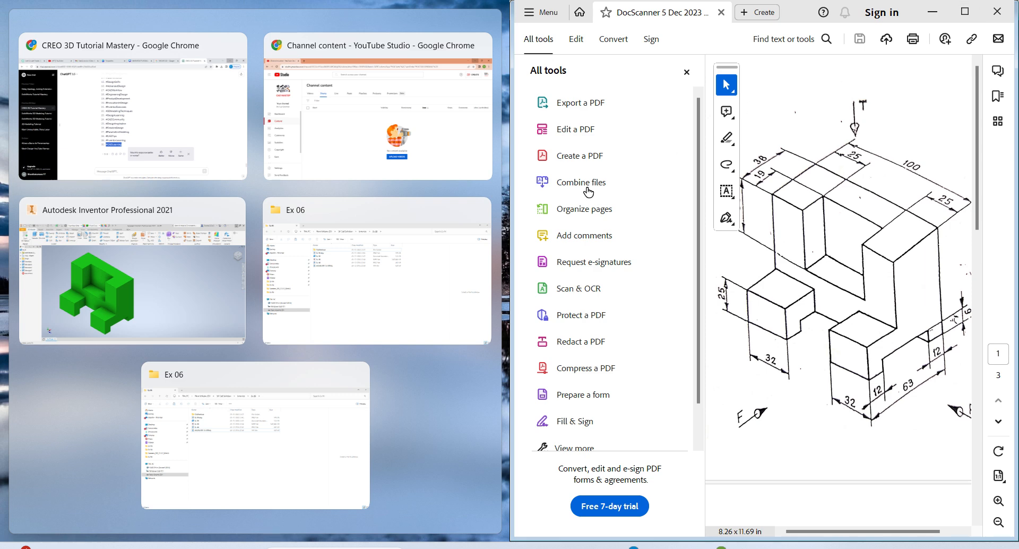
left_click(963, 13)
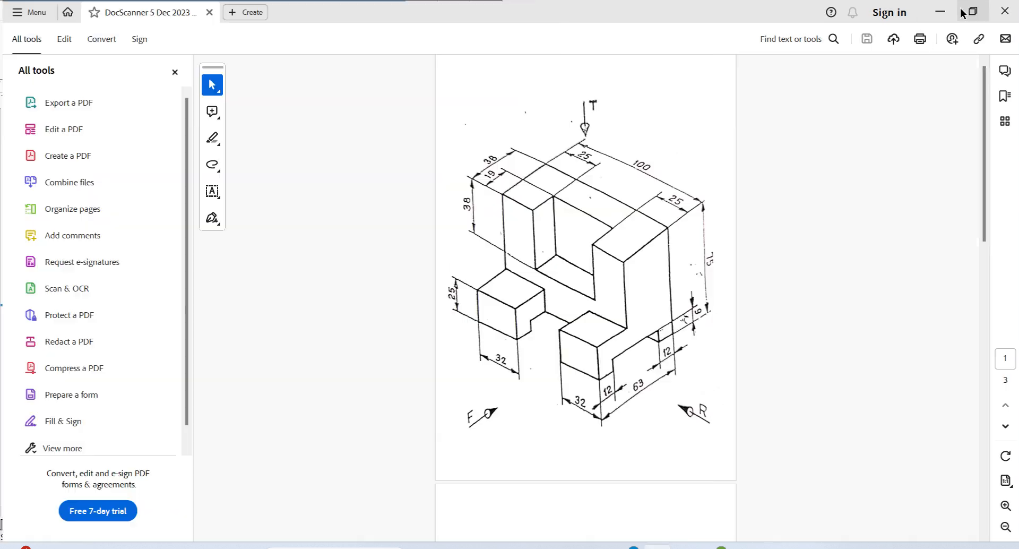
left_click(949, 7)
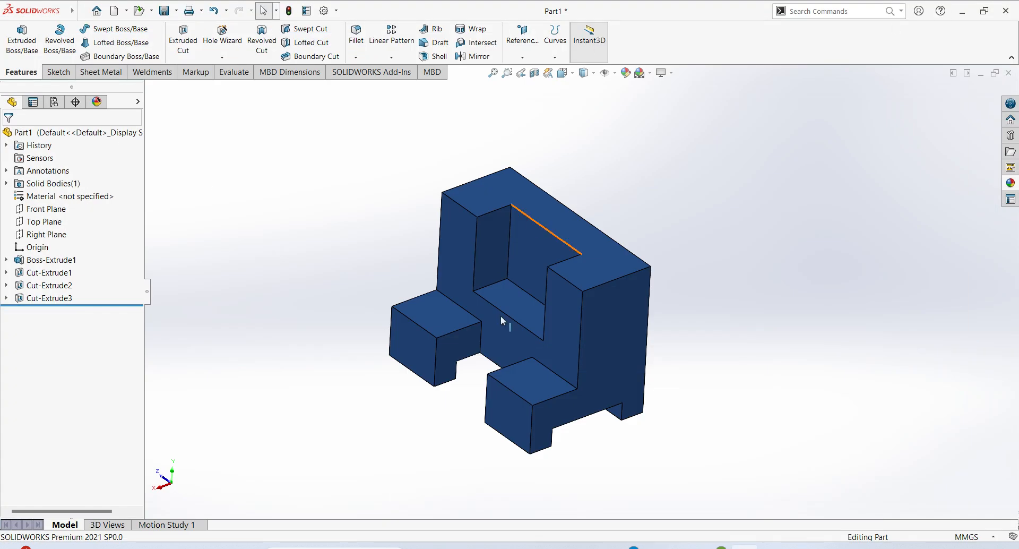
mouse_move(711, 359)
middle_mouse_down()
mouse_move(730, 343)
mouse_move(705, 350)
middle_mouse_up()
scroll(589, 275, "down", 2)
scroll(593, 289, "up", 2)
middle_click_drag(599, 311, 595, 320)
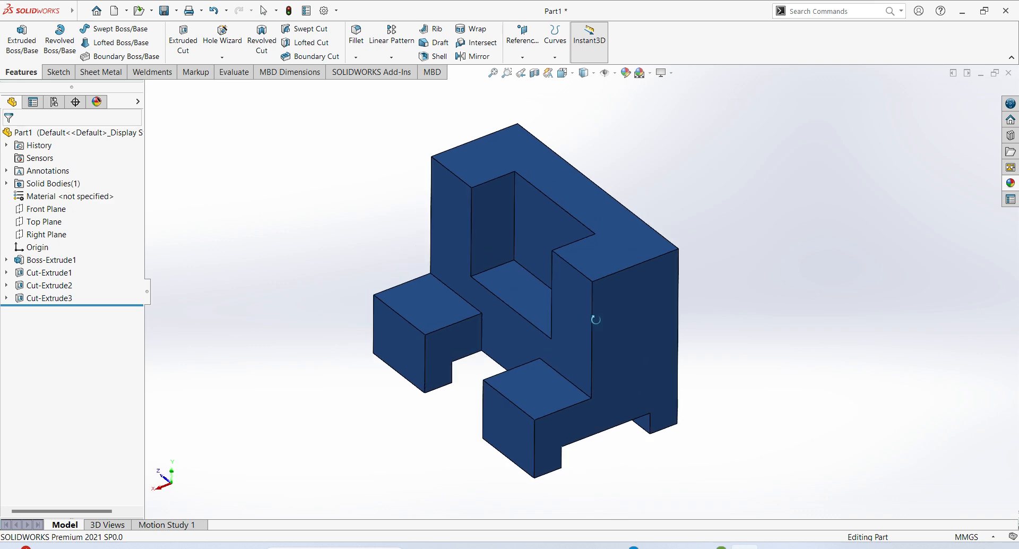
scroll(587, 310, "down", 2)
scroll(588, 312, "up", 2)
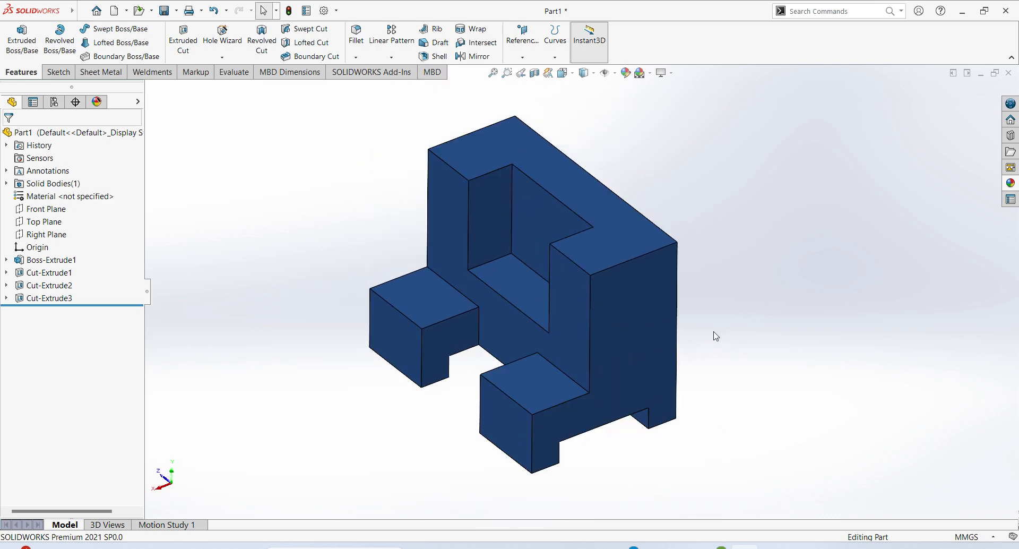
Start saving the part and create a folder named Ex 05 inside the Solid works folder as its destination
key("ctrl+s")
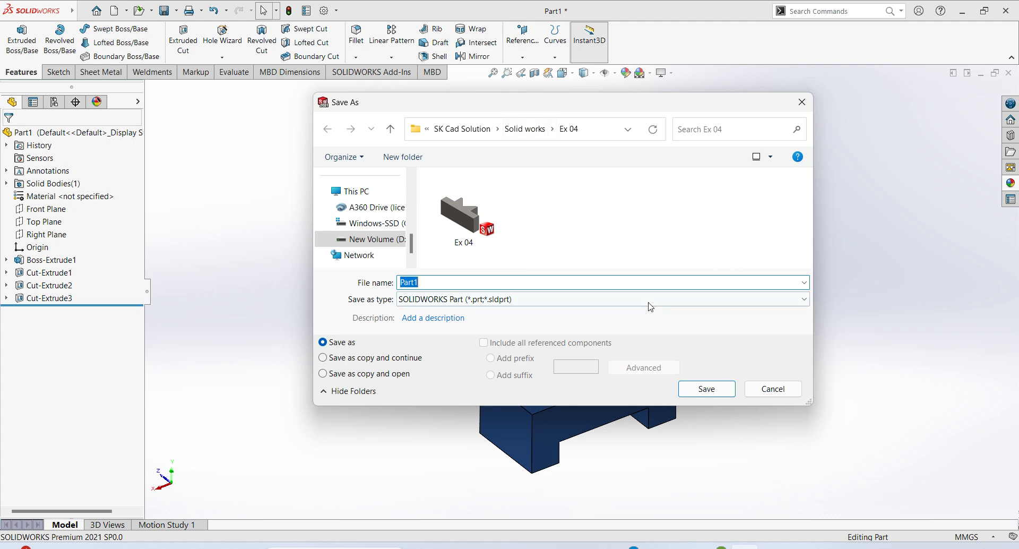
left_click(524, 129)
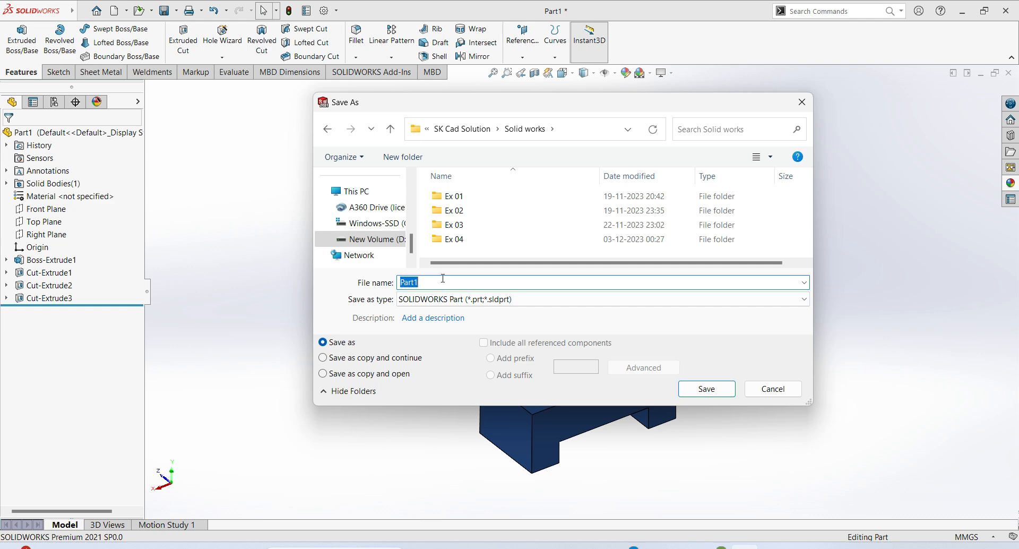
right_click(521, 224)
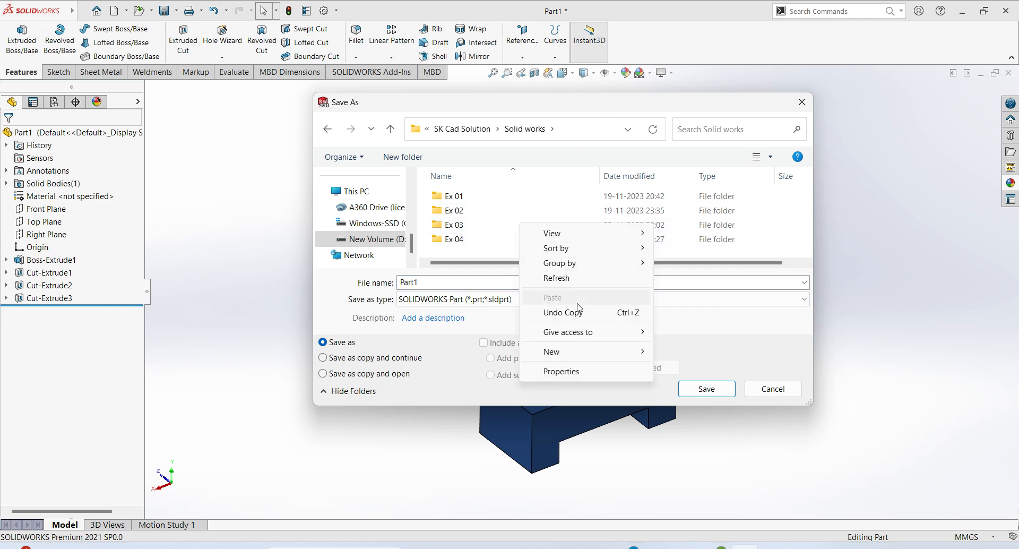
mouse_move(604, 350)
left_click(674, 353)
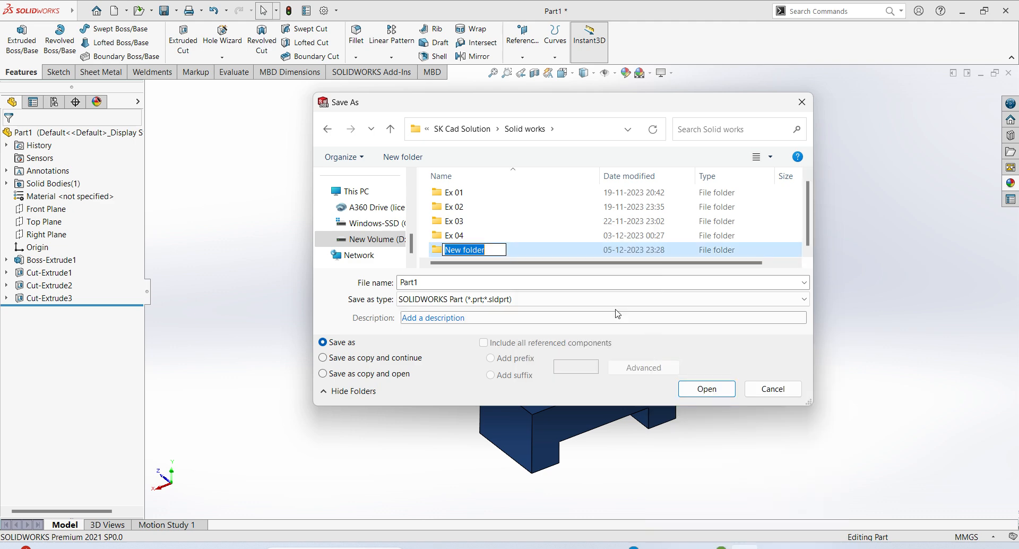
key("Caps_Lock")
type("E")
key("Caps_Lock")
type("x")
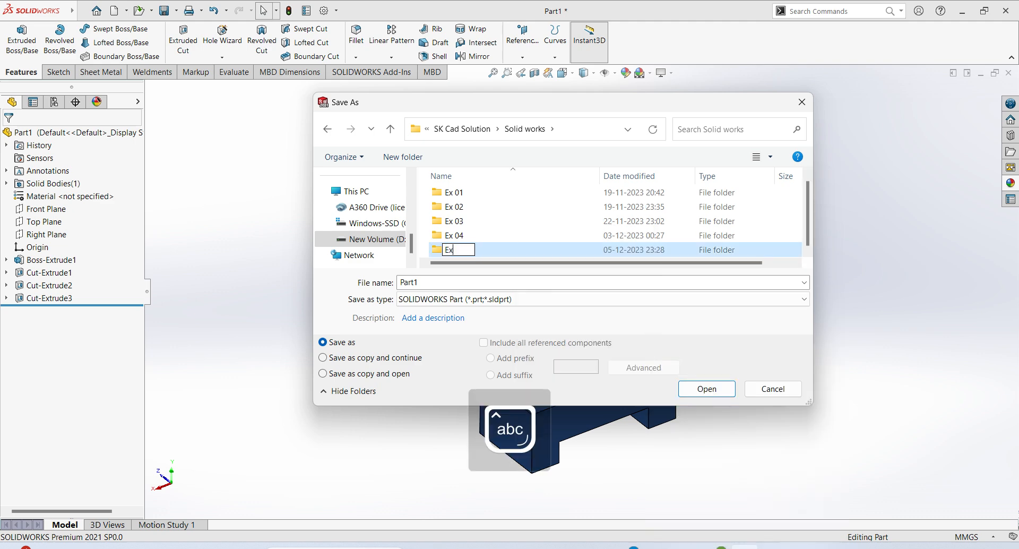
type(" 05")
key("Return")
double_click(509, 249)
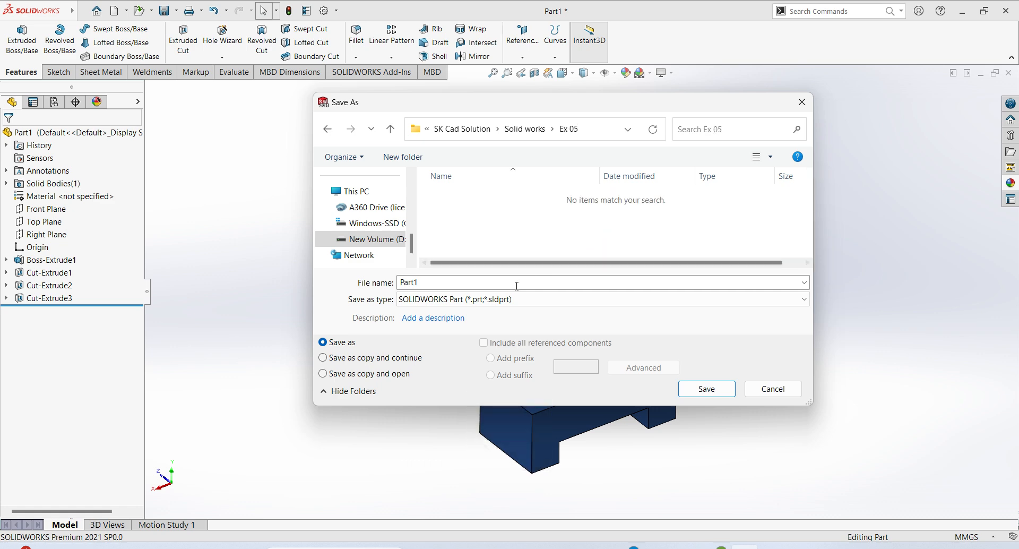
Save the part in the Ex 05 folder as a SOLIDWORKS Part file named Ex 05
key("Caps_Lock")
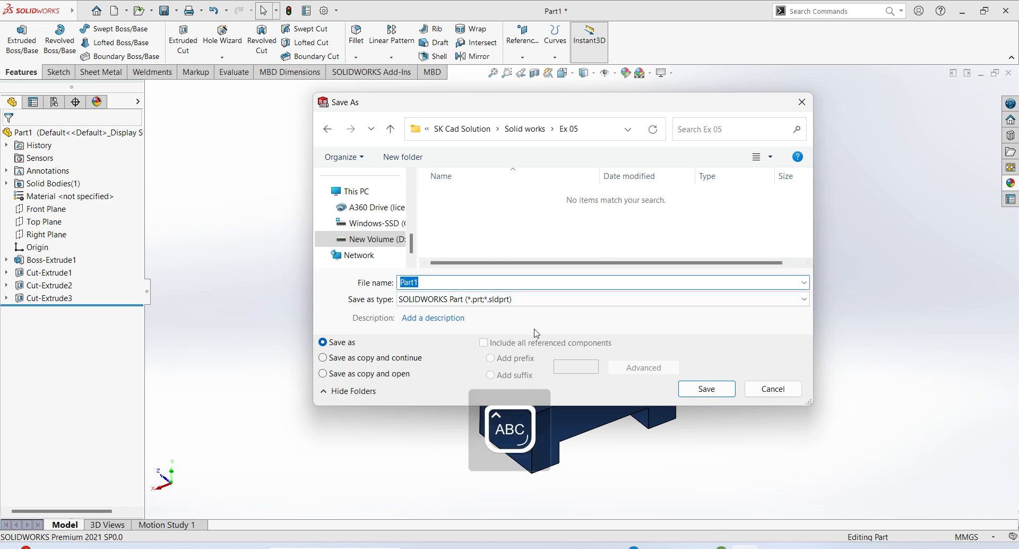
type("E")
key("Caps_Lock")
type("x 05")
left_click(726, 391)
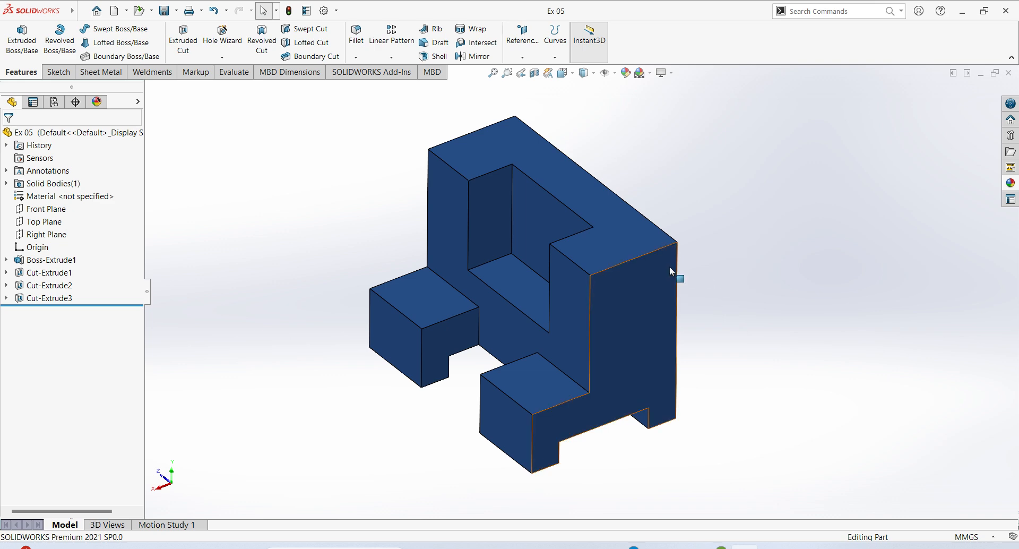
scroll(641, 269, "down", 3)
scroll(567, 307, "up", 3)
mouse_move(568, 307)
middle_mouse_down()
mouse_move(590, 289)
mouse_move(542, 291)
mouse_move(543, 307)
mouse_move(580, 292)
middle_mouse_up()
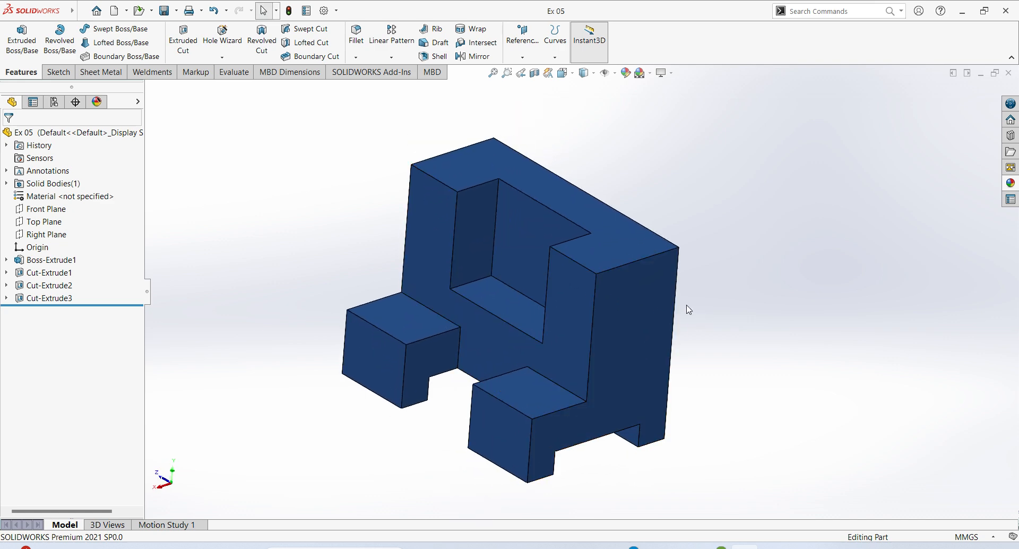